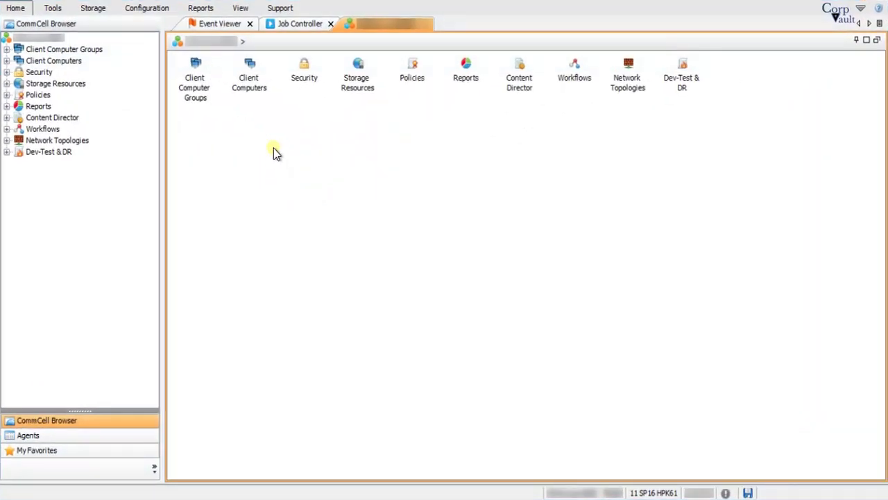
- Start adding a new NAS / Network Share client from Client Computers
right_click(247, 89)
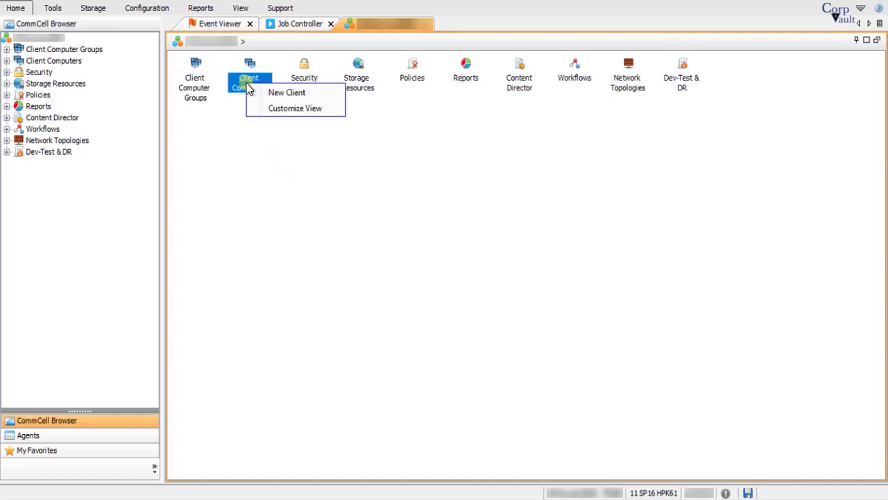
left_click(315, 93)
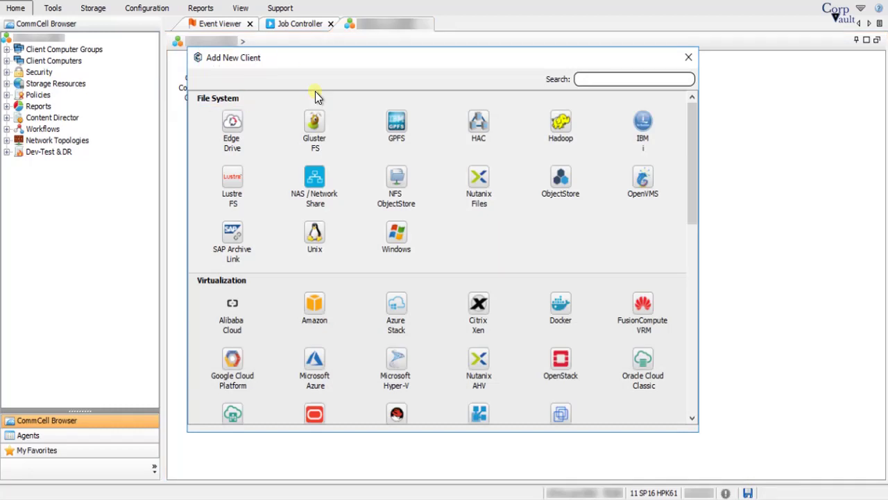
left_click(316, 181)
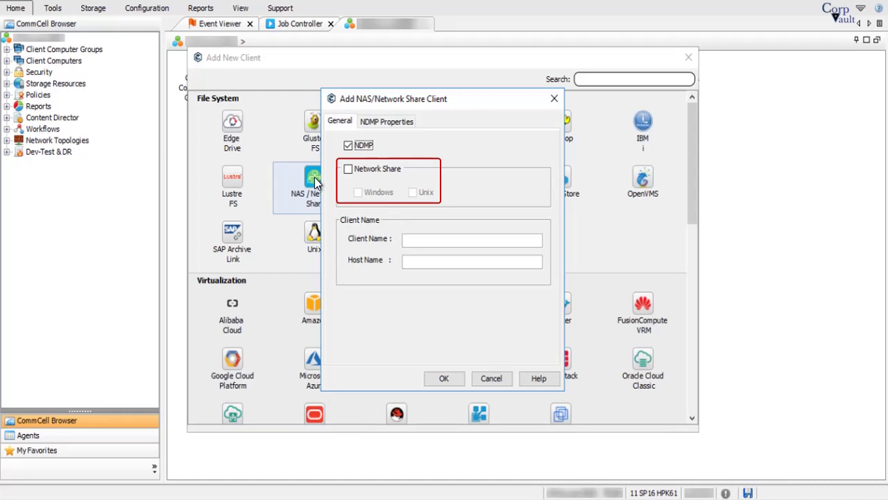
- Name the client 'nas01', paste its host name, and show the NDMP properties
left_click(413, 241)
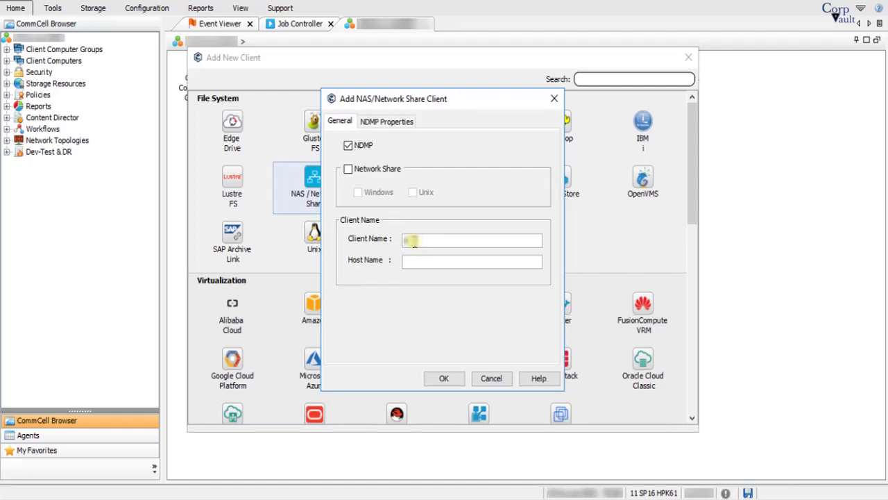
type("nas01")
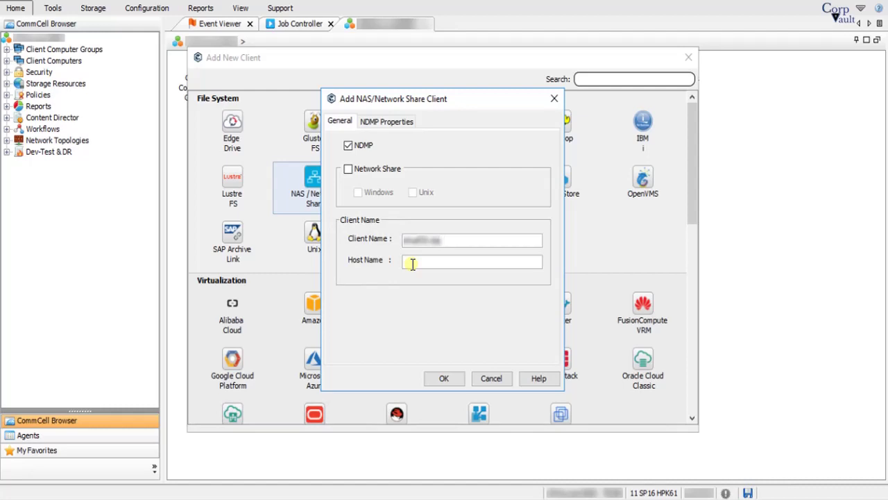
left_click(412, 263)
key("ctrl+v")
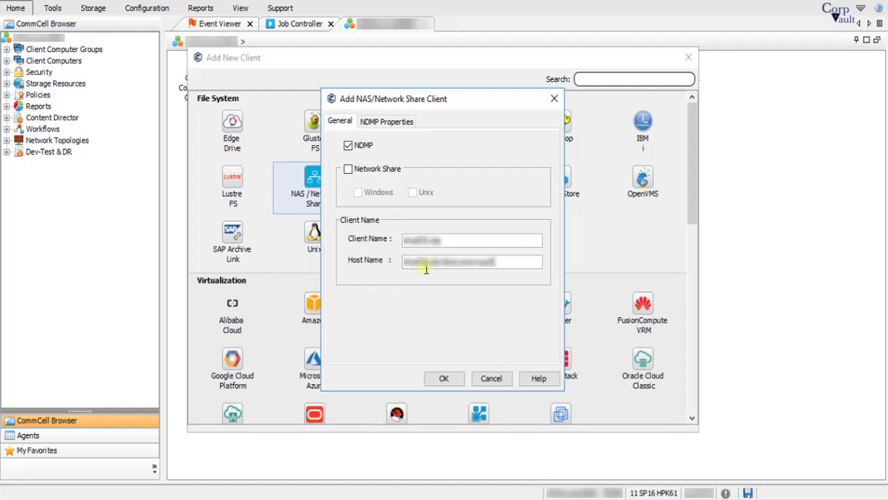
left_click(390, 123)
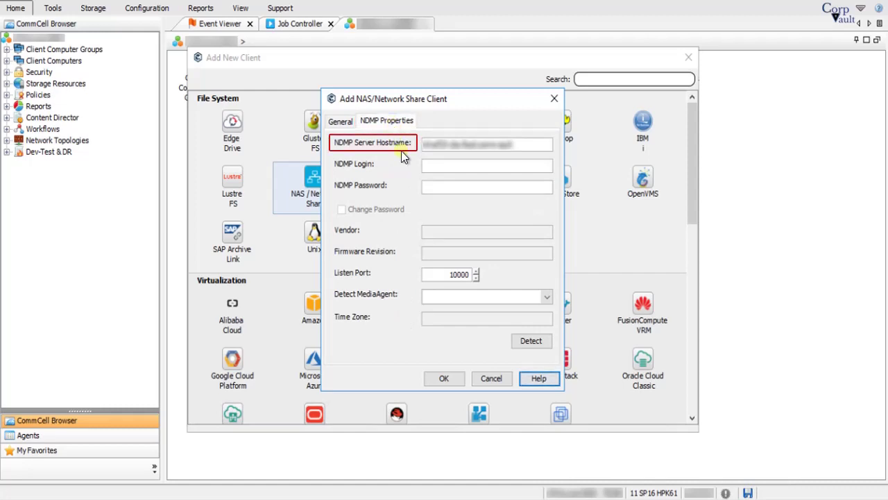
- Enter the NDMP login and password, then detect the NetApp filer's 8.2.3P2 7-Mode firmware
left_click(430, 167)
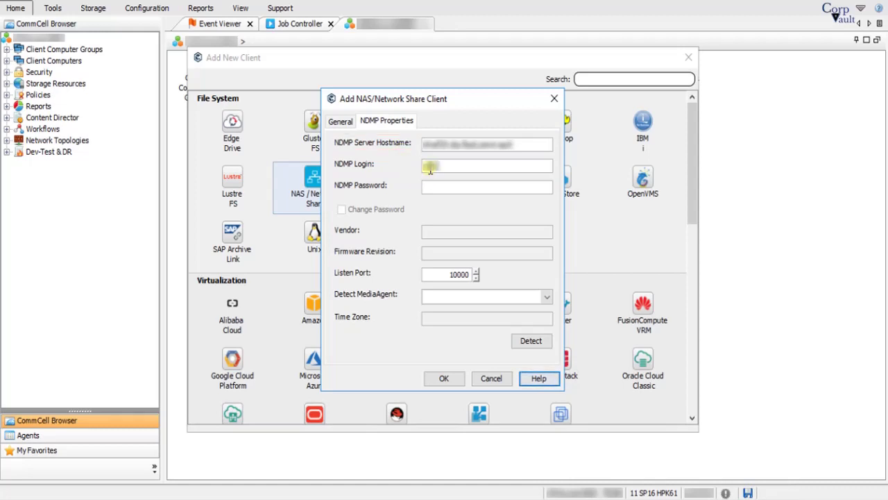
left_click(435, 186)
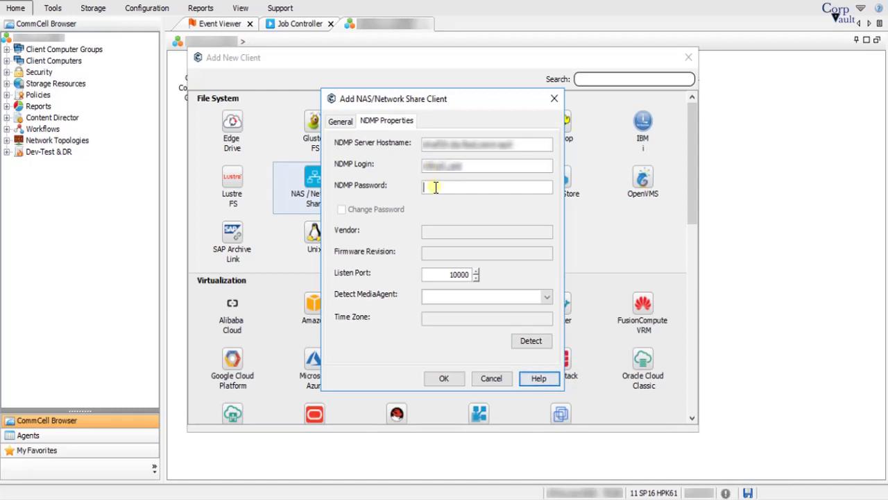
key("ctrl+v")
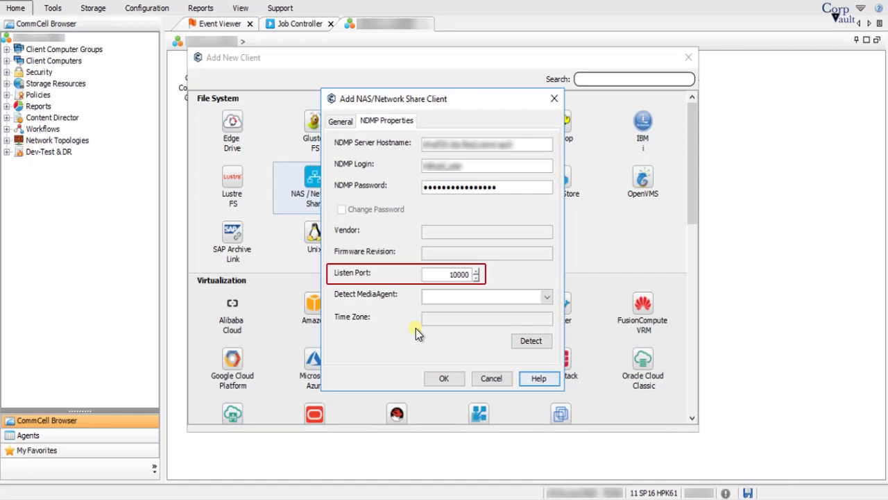
left_click(534, 340)
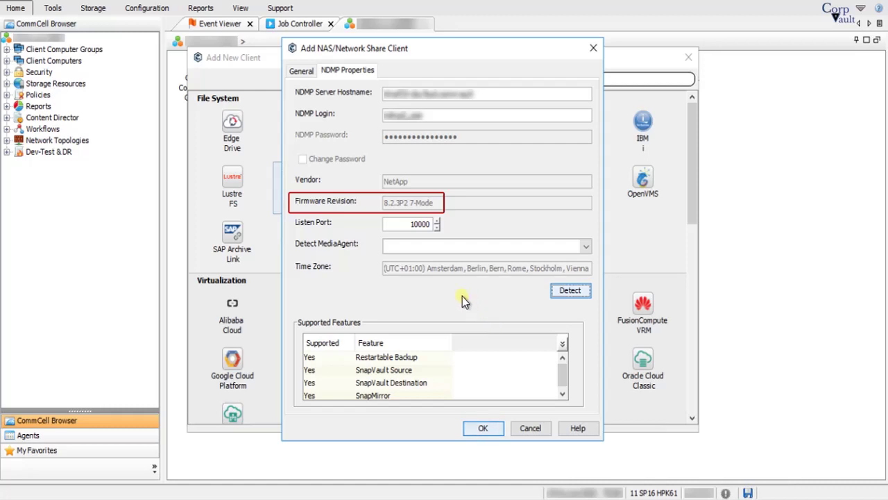
- Pick the MediaAgent from the Detect MediaAgent list and review the supported features
left_click(478, 249)
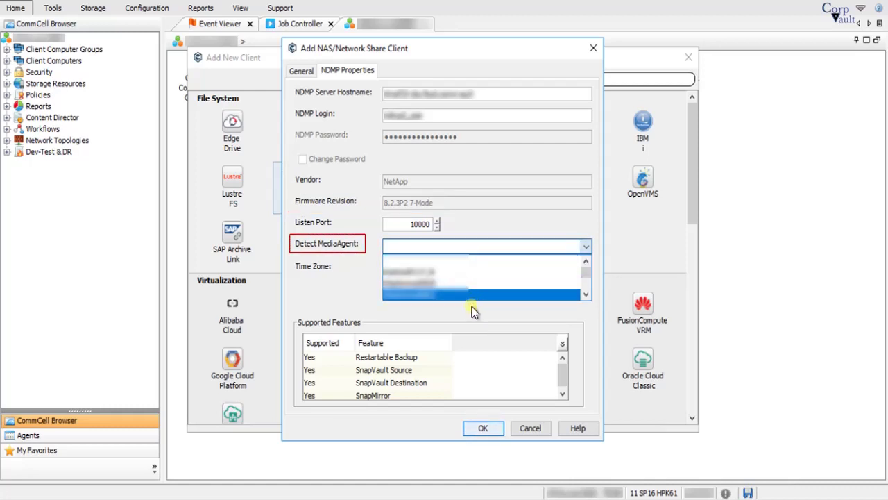
left_click(472, 312)
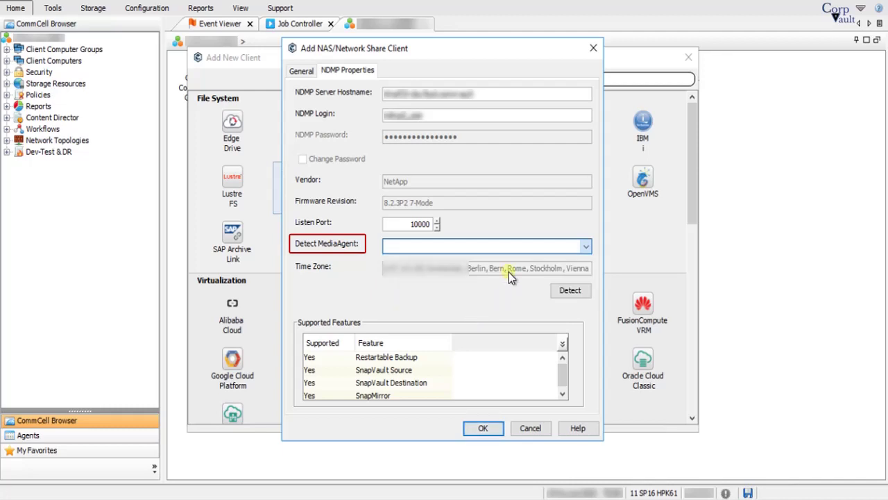
left_click(585, 246)
scroll(585, 293, "down", 3)
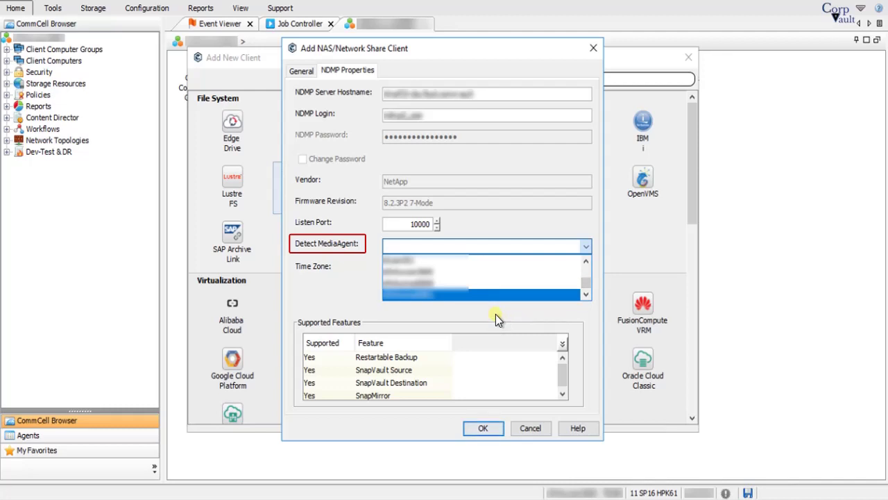
left_click(586, 263)
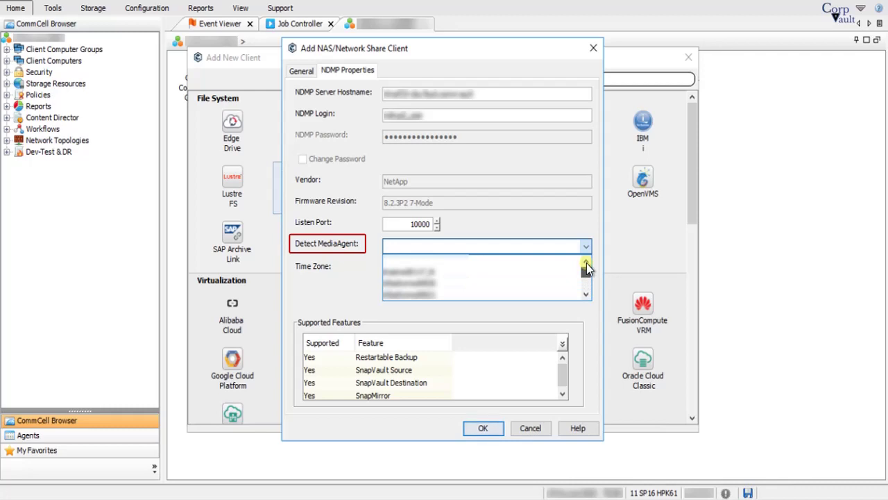
left_click(493, 284)
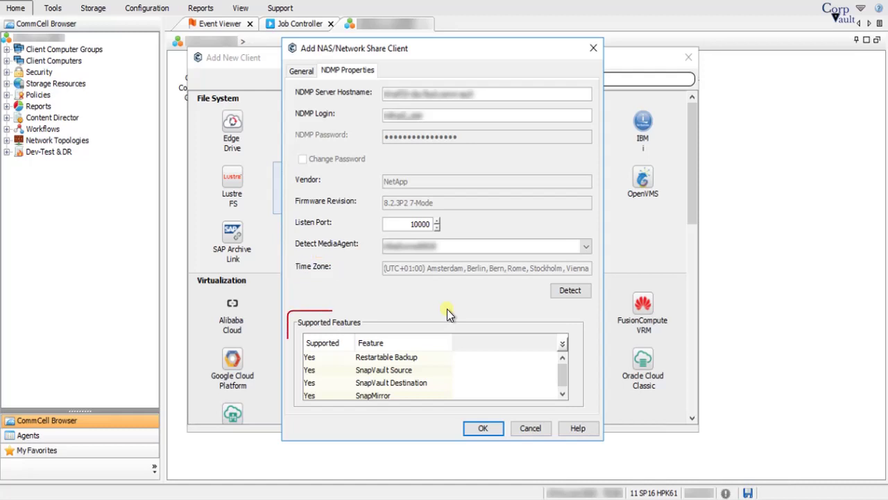
left_click(562, 395)
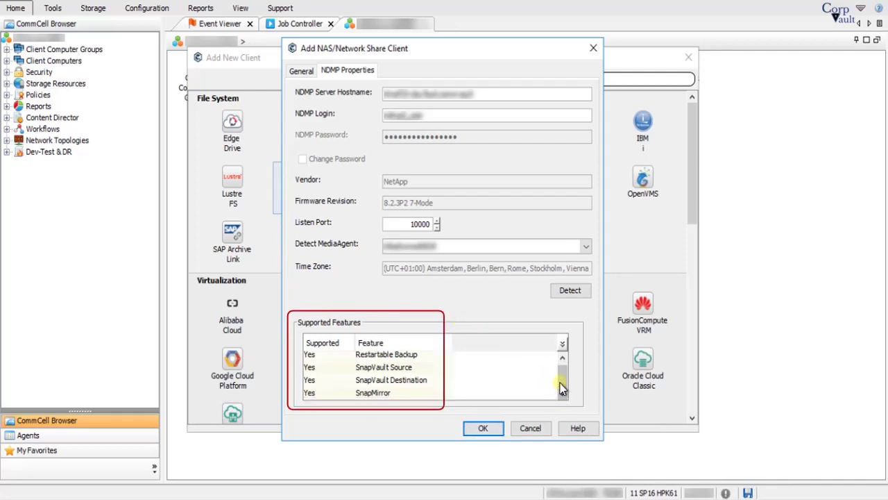
scroll(561, 365, "up", 1)
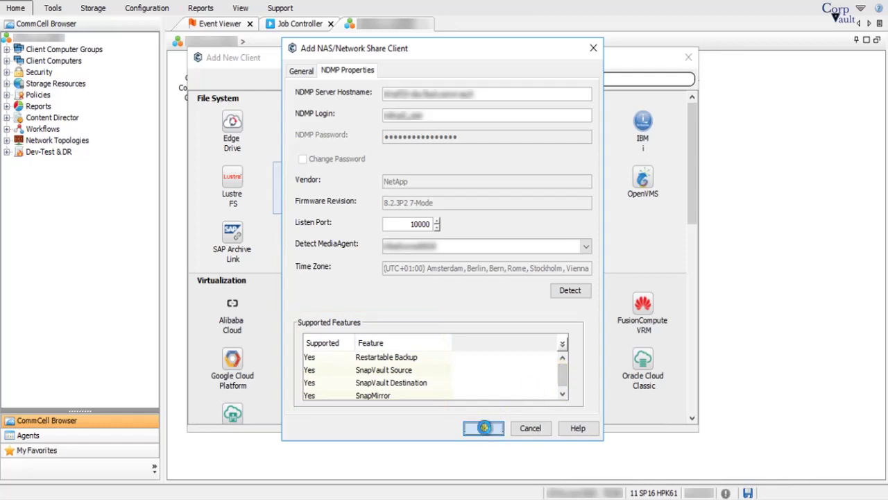
- Save the NAS client, close the client type window, and select the new NetApp client
left_click(483, 427)
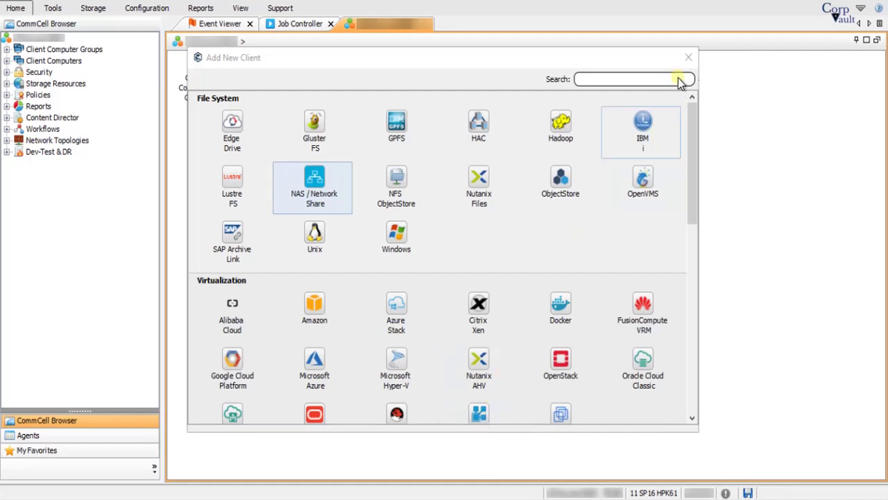
left_click(687, 57)
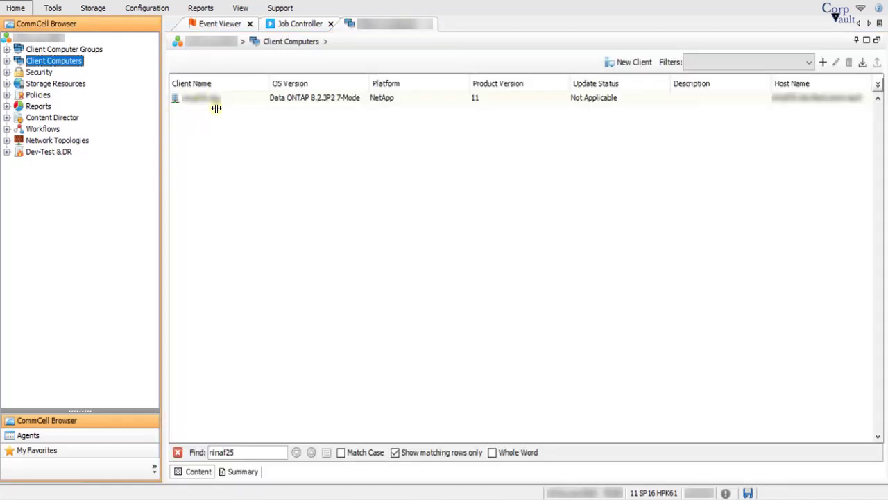
left_click(221, 101)
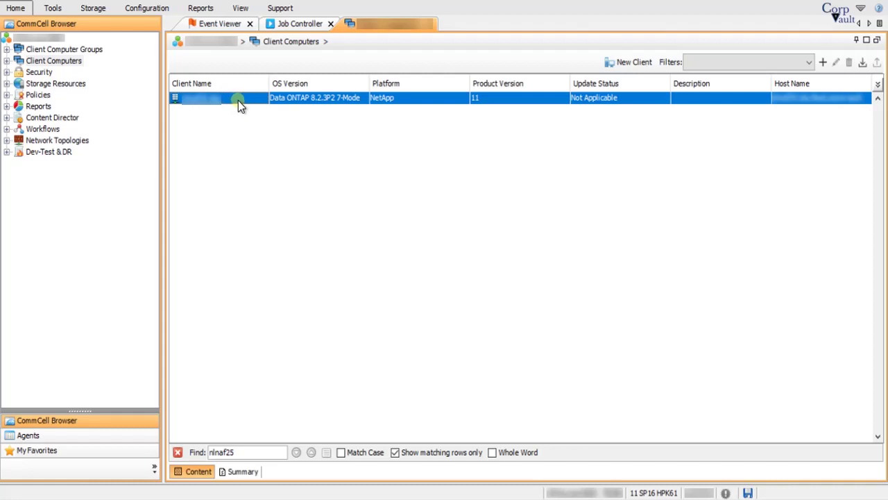
- Expand the client's NDMP agent and defaultBackupSet, then select the default subclient
double_click(235, 98)
left_click(210, 77)
double_click(213, 78)
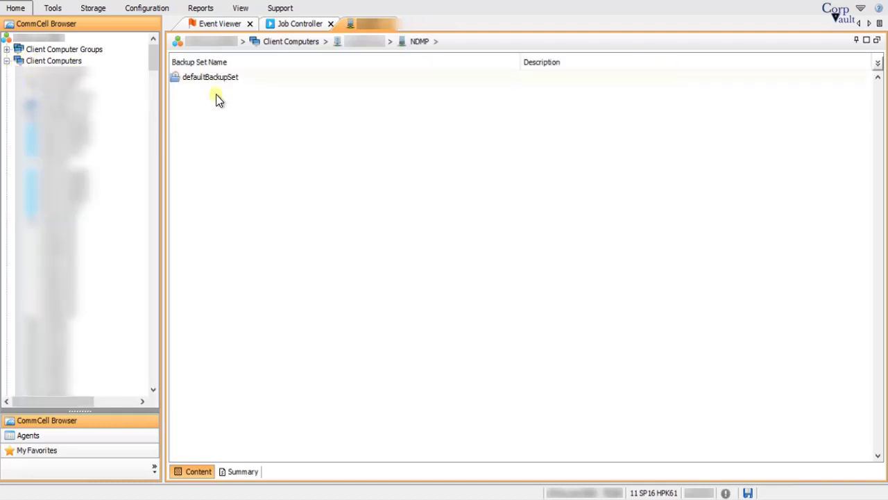
left_click(208, 78)
left_click(6, 61)
left_click(233, 78)
double_click(253, 78)
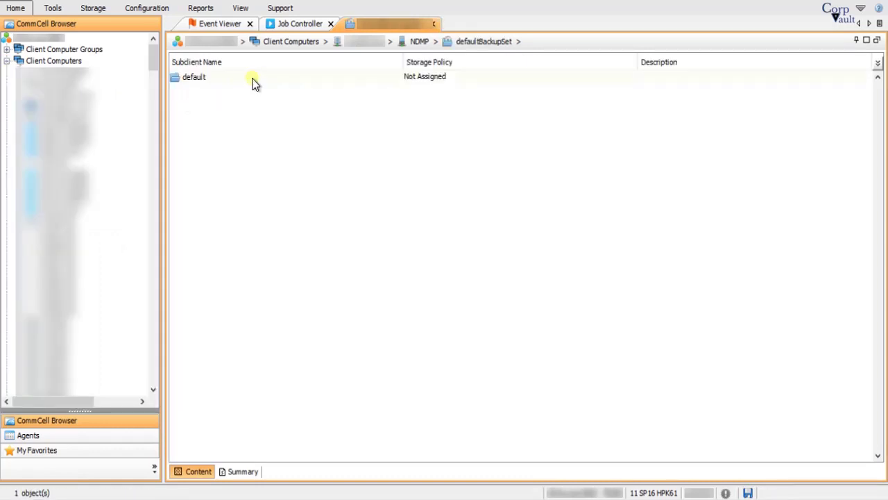
left_click(6, 61)
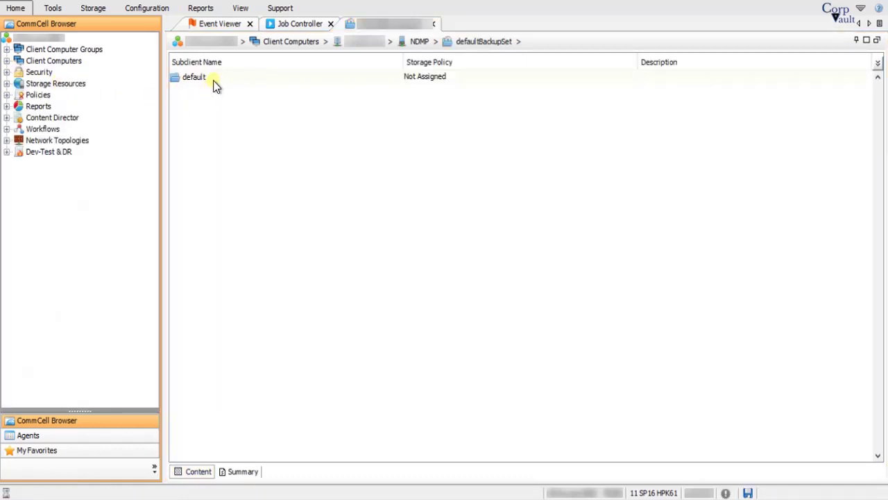
left_click(214, 78)
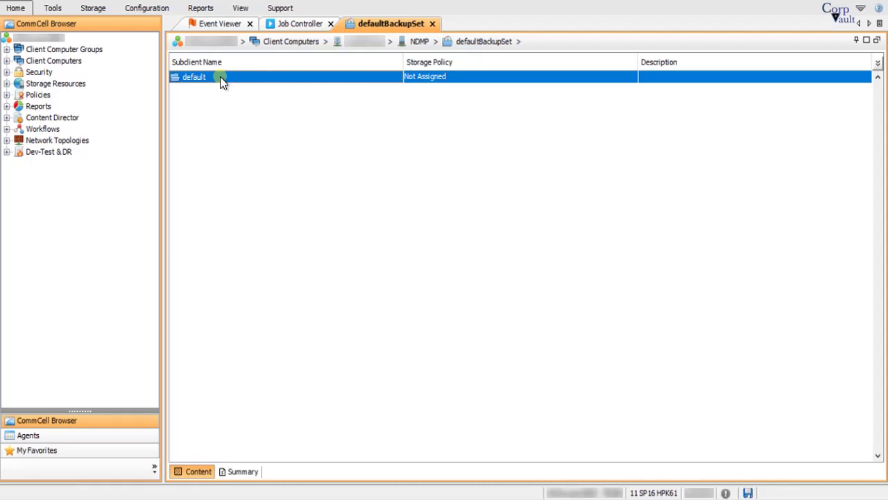
- Open the default subclient's Subclient Properties on the General tab
double_click(220, 76)
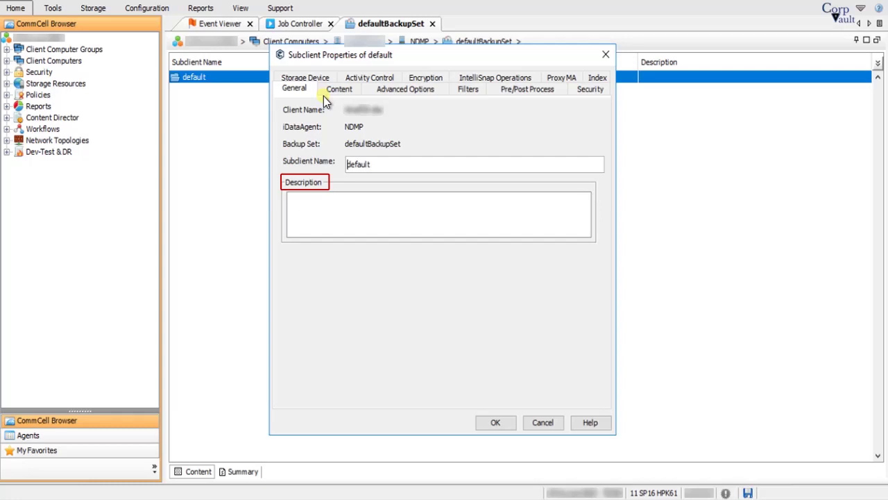
- Check the Content tab's root path /, browsing the vol folder before closing the browser
left_click(333, 89)
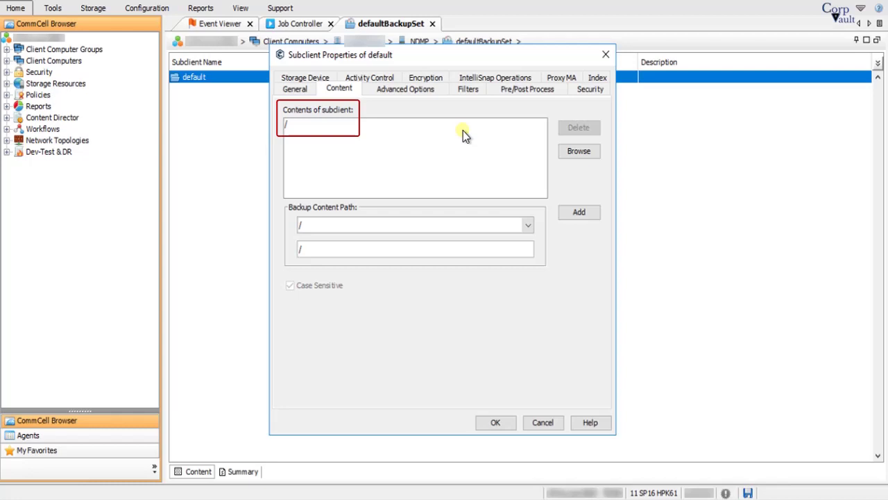
left_click(589, 152)
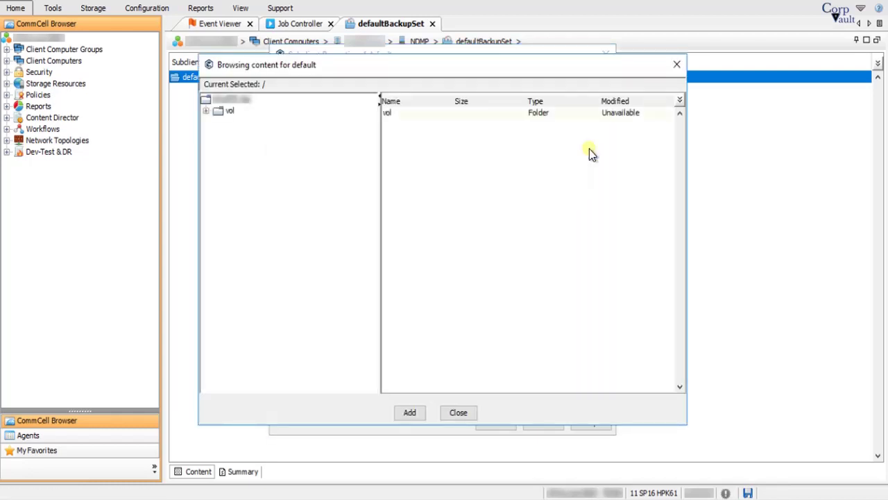
left_click(226, 111)
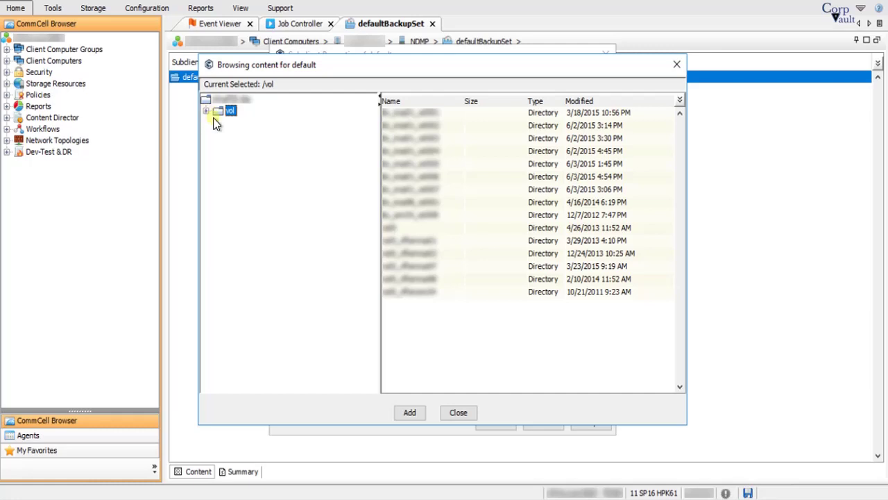
left_click(452, 414)
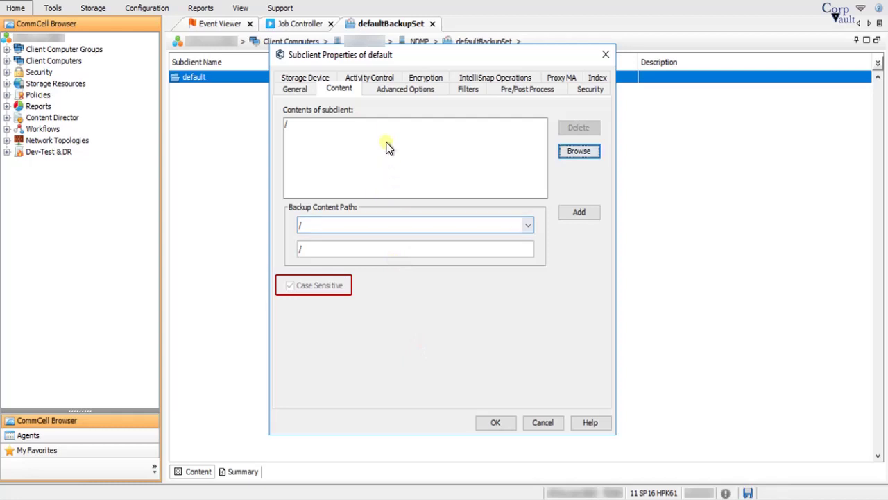
- Show the Advanced Options tab with data readers and attribute cataloguing settings
left_click(390, 89)
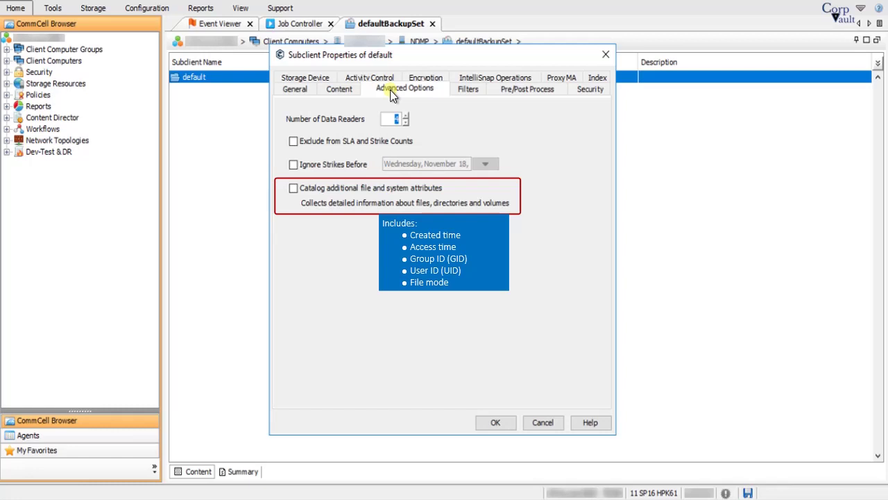
- Keep global filters on Use Cell level policy with no exclusion paths, then view Pre/Post Process
left_click(469, 90)
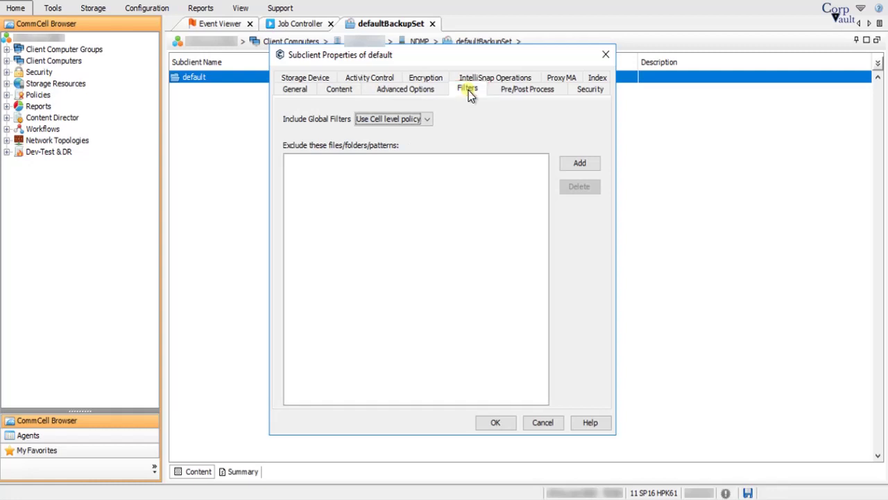
left_click(427, 120)
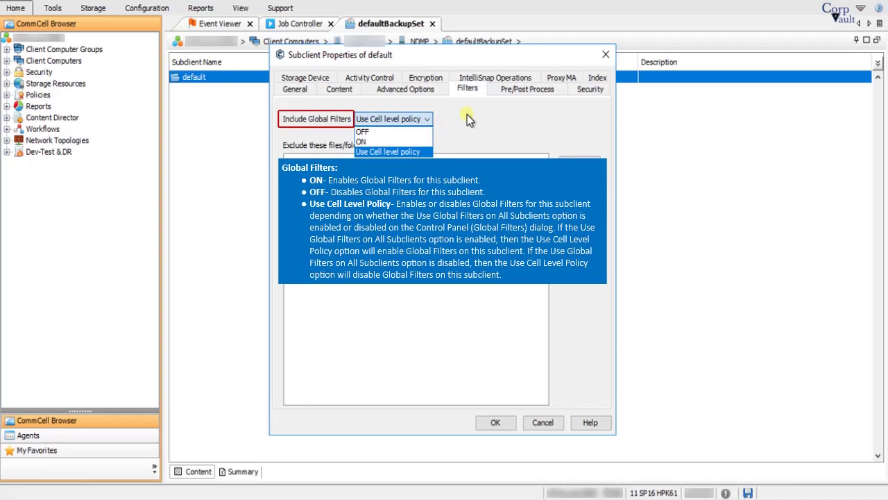
left_click(467, 114)
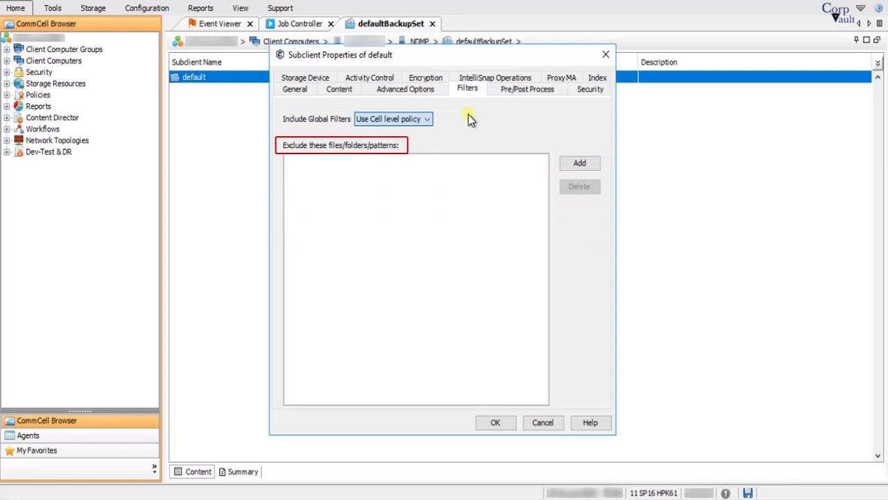
left_click(587, 163)
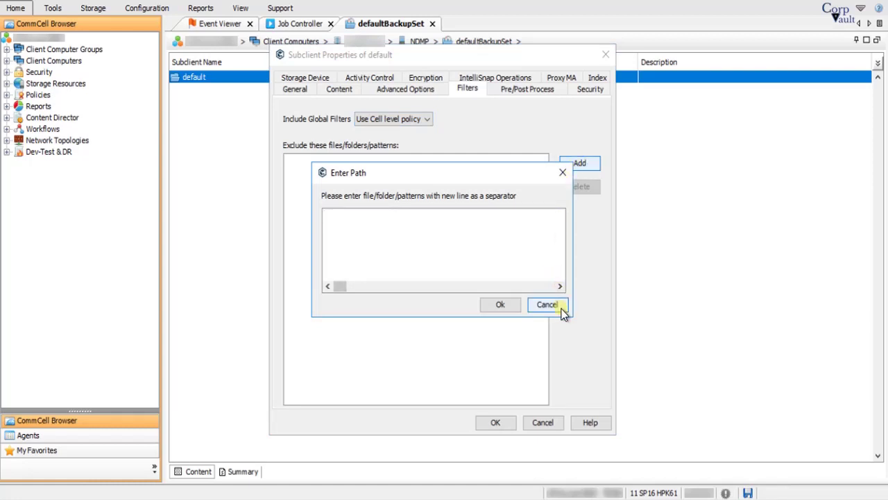
left_click(547, 305)
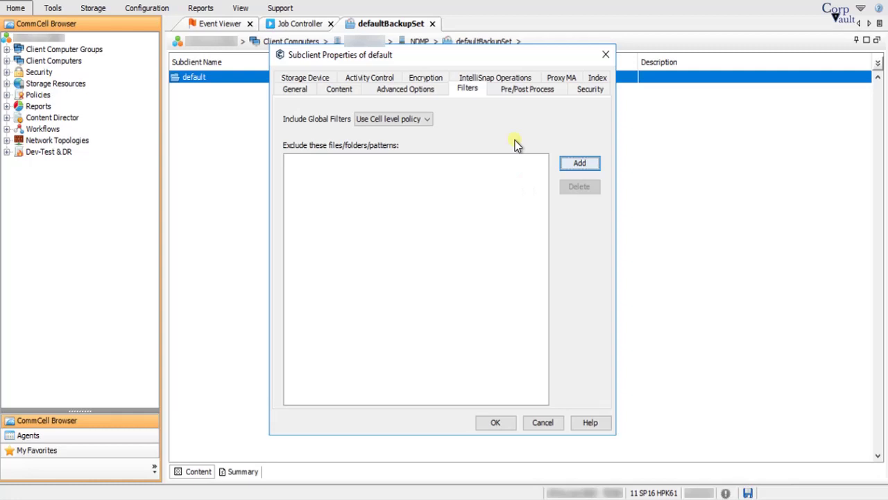
left_click(517, 90)
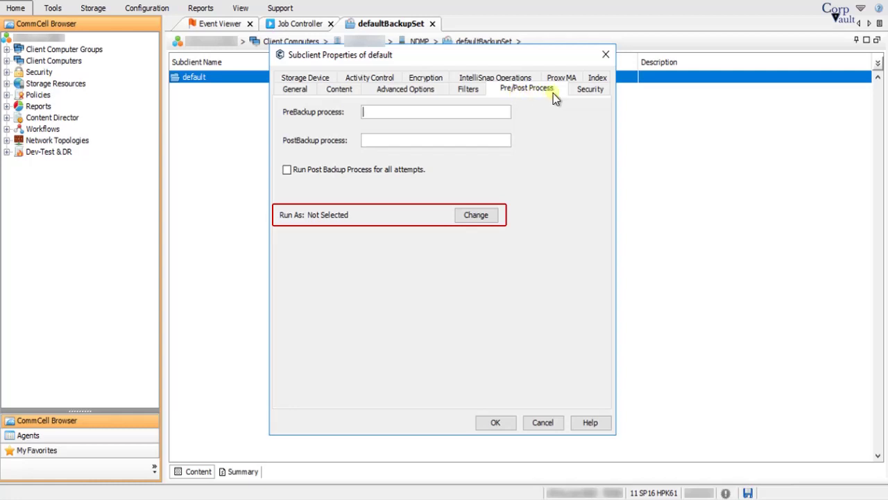
- Review the Security associations, then the Storage Device tab's empty Data Storage Policy
left_click(586, 91)
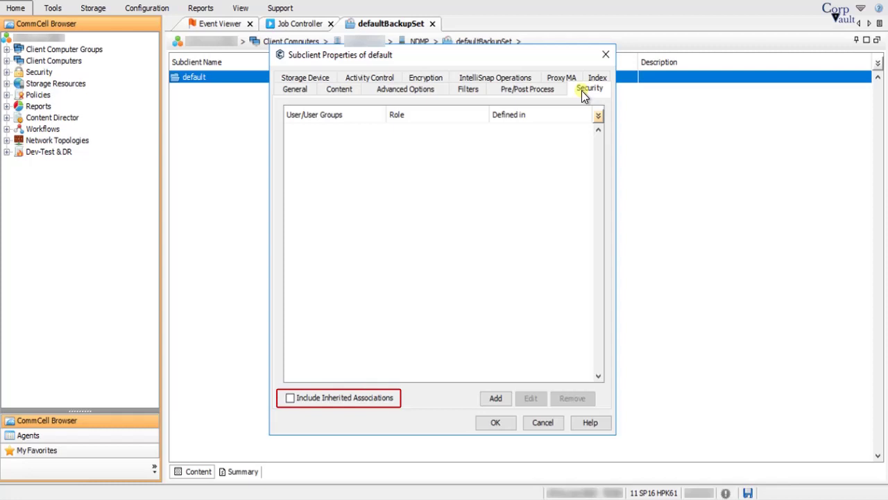
left_click(327, 79)
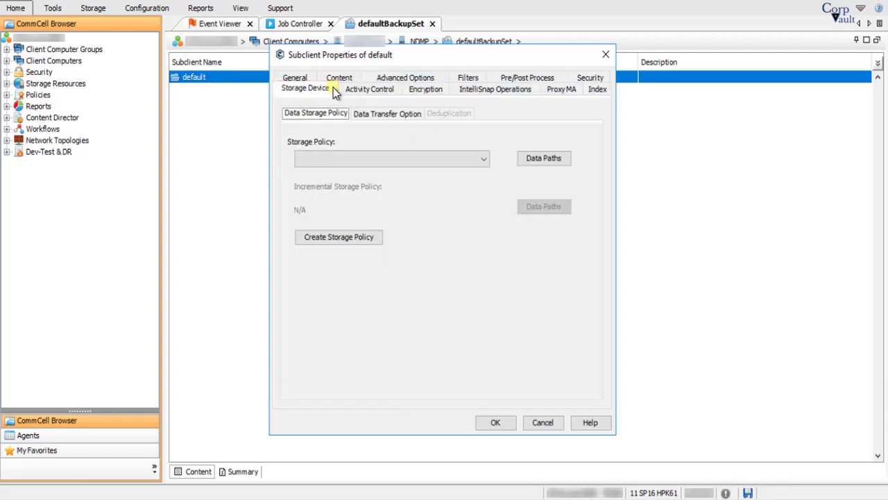
- Leave the storage policy unset and display the Data Transfer Option settings, including software compression
left_click(436, 164)
left_click_drag(483, 178, 490, 145)
left_click(409, 173)
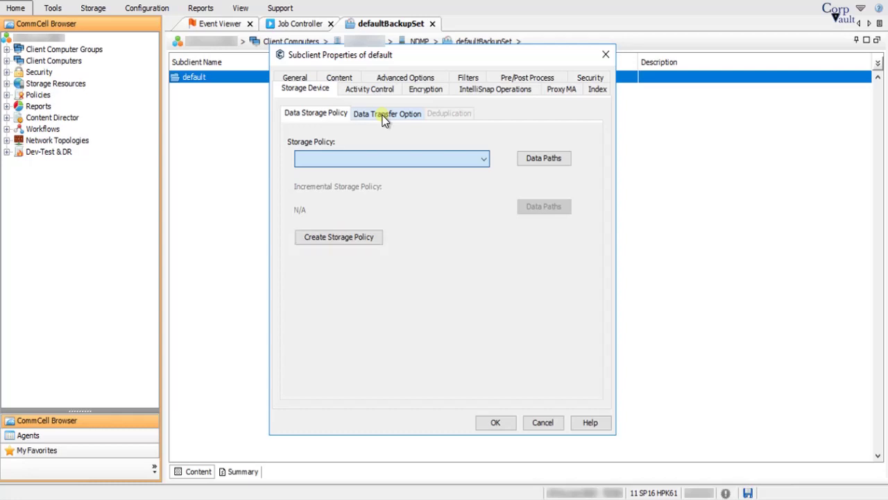
left_click(383, 116)
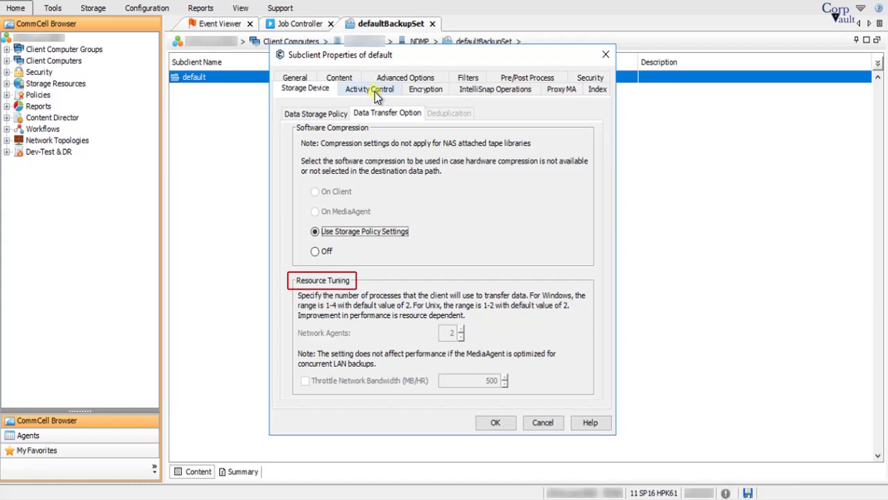
- Display the Activity Control settings, where Enable Backup is checked
left_click(374, 92)
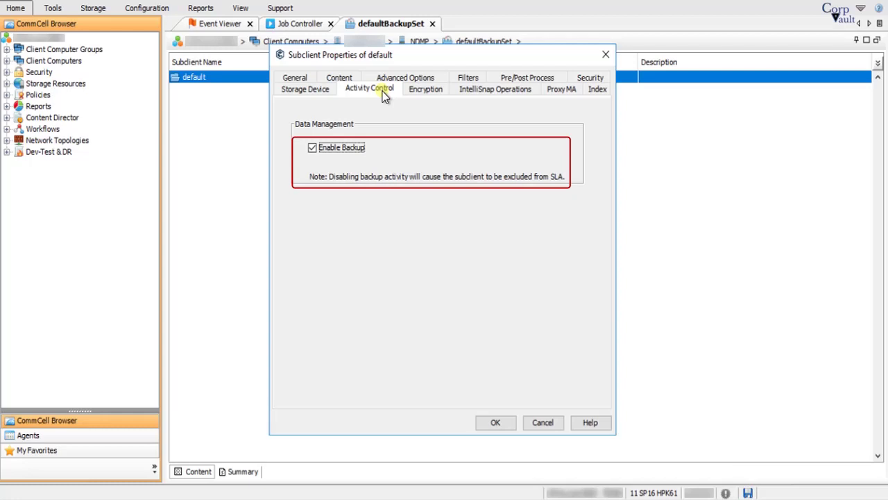
- Display the Encryption settings, with None selected instead of Network Only
left_click(433, 91)
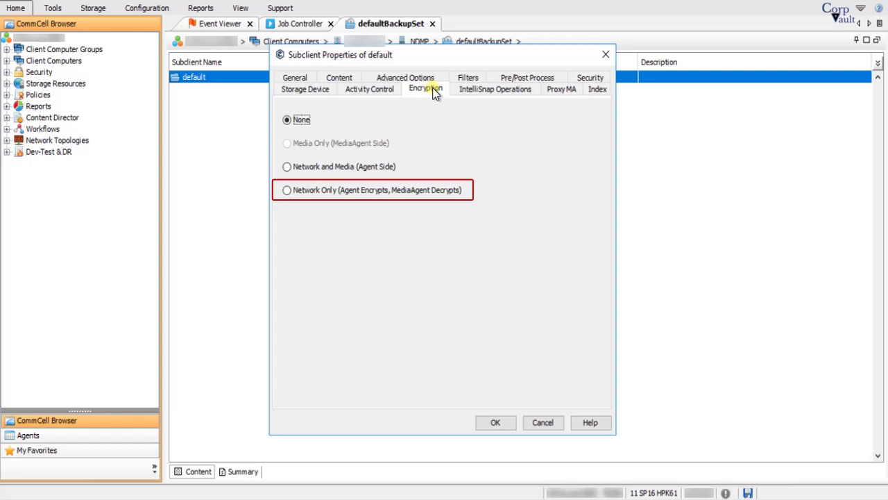
- Review IntelliSnap Operations and the Available Snap Engines list, leaving no snap engine selected
left_click(482, 90)
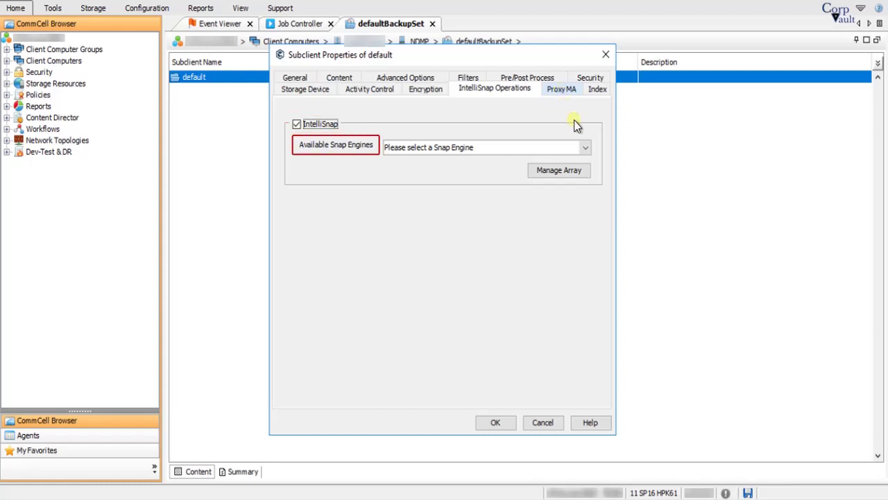
left_click(584, 150)
left_click(585, 150)
left_click(584, 150)
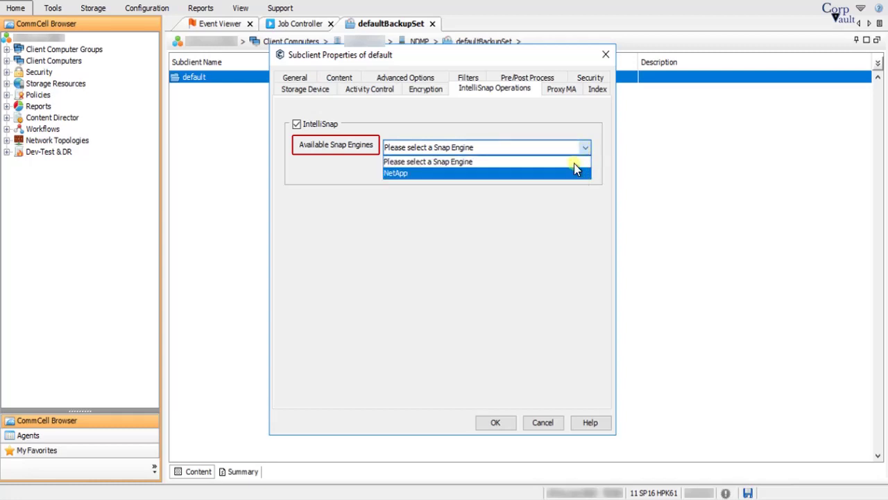
left_click(563, 113)
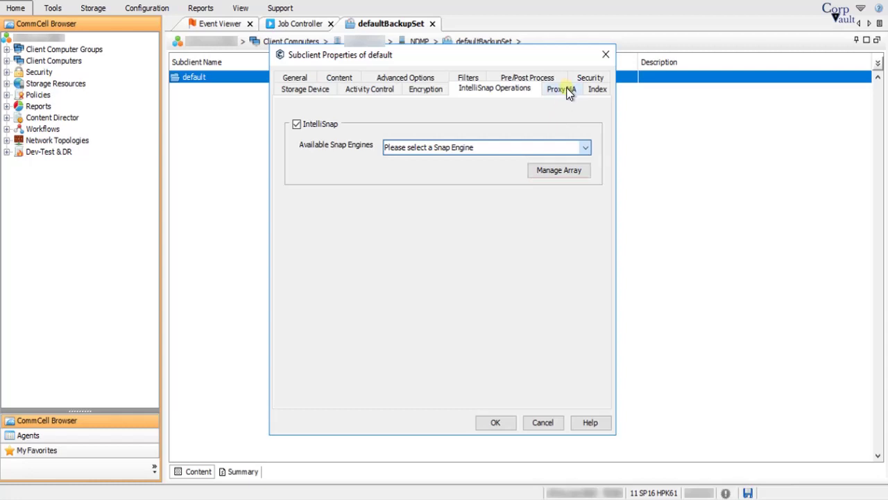
- Display the Proxy MA settings, where no proxy MediaAgents are selected
left_click(566, 89)
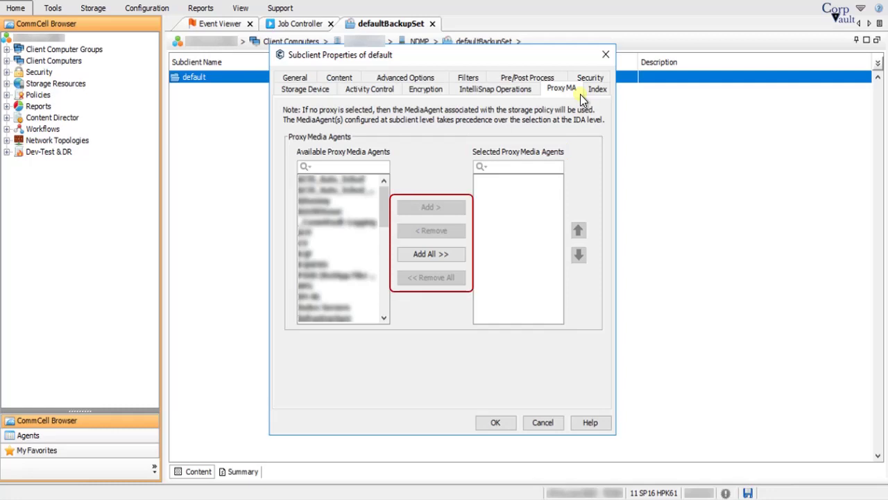
- Confirm no Index Server is set on the Index tab, then accept the Subclient Properties
left_click(596, 92)
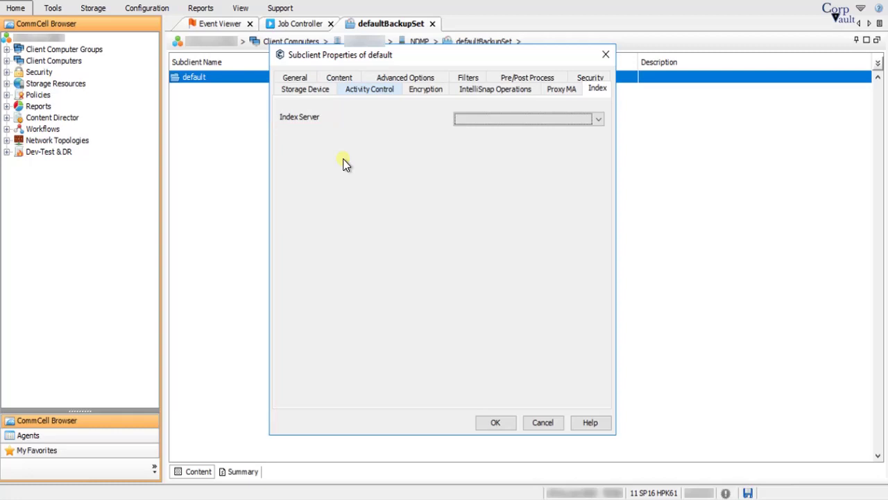
left_click(490, 422)
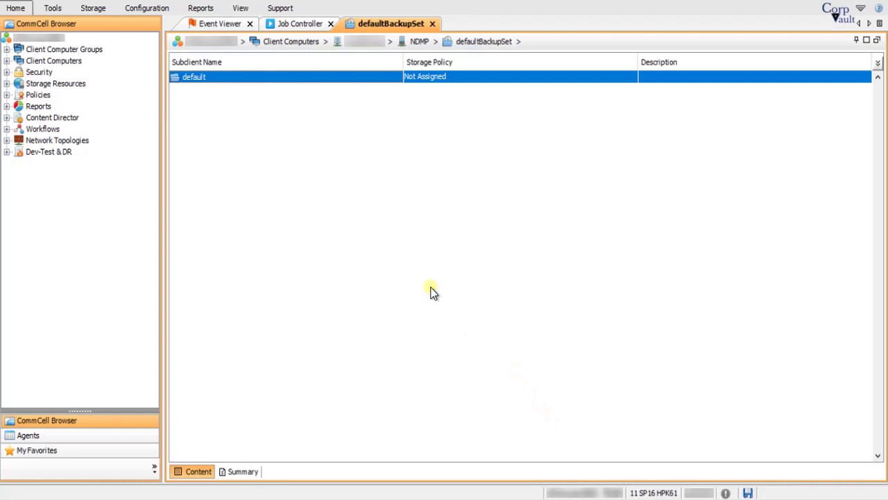
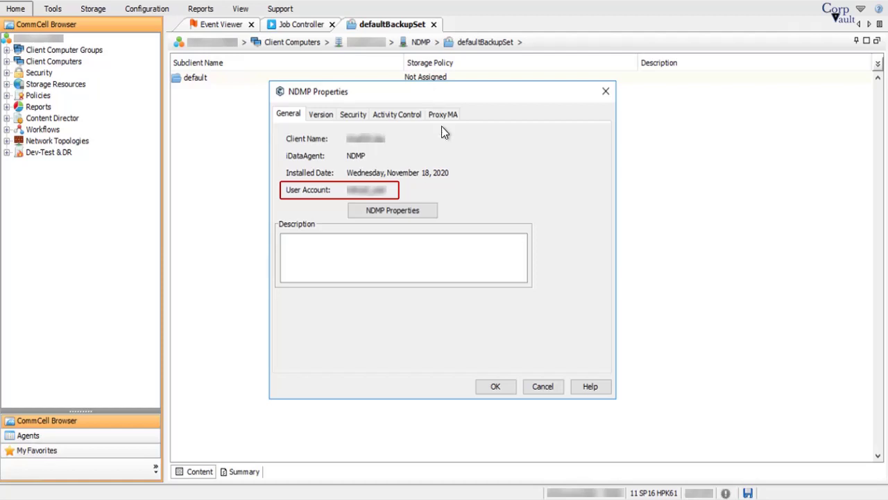
- Review the NDMP server details, then the Version, Security, Activity Control and Proxy MA tabs, and cancel
left_click(427, 217)
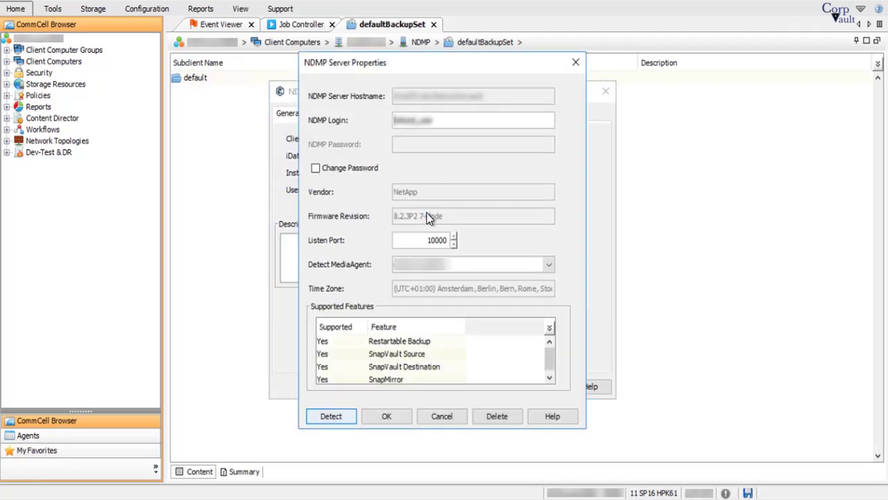
left_click(568, 65)
left_click(322, 115)
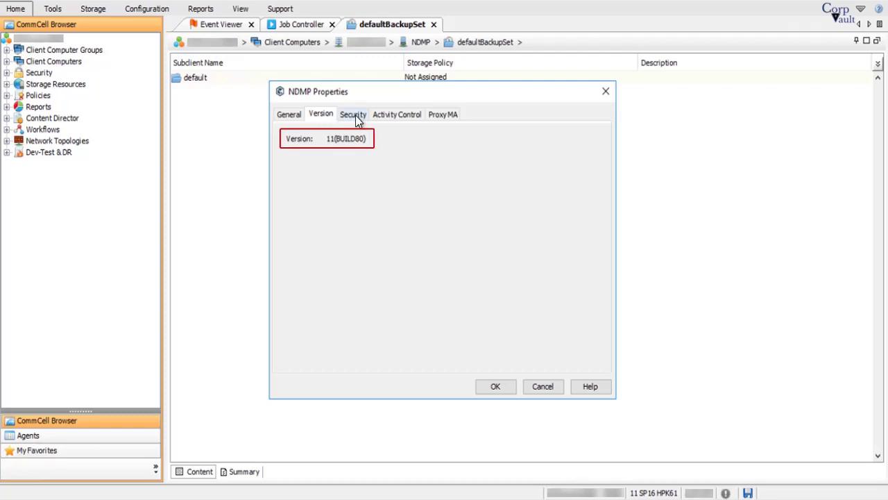
left_click(356, 117)
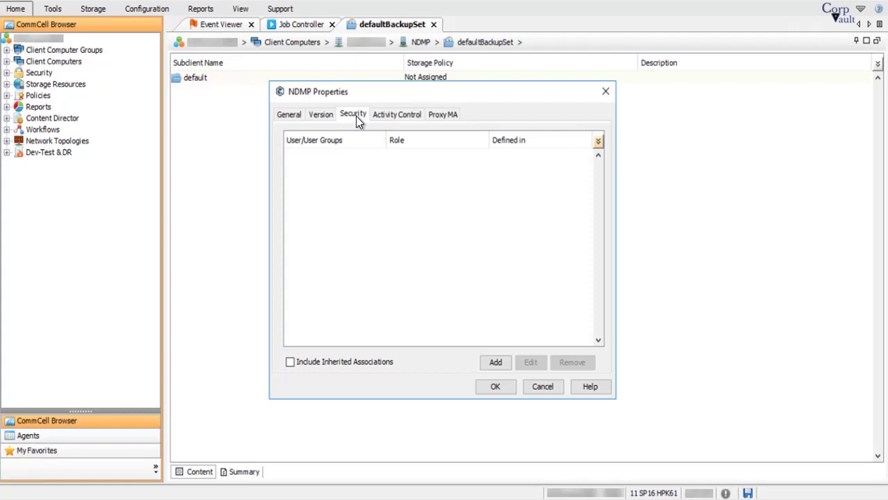
left_click(394, 117)
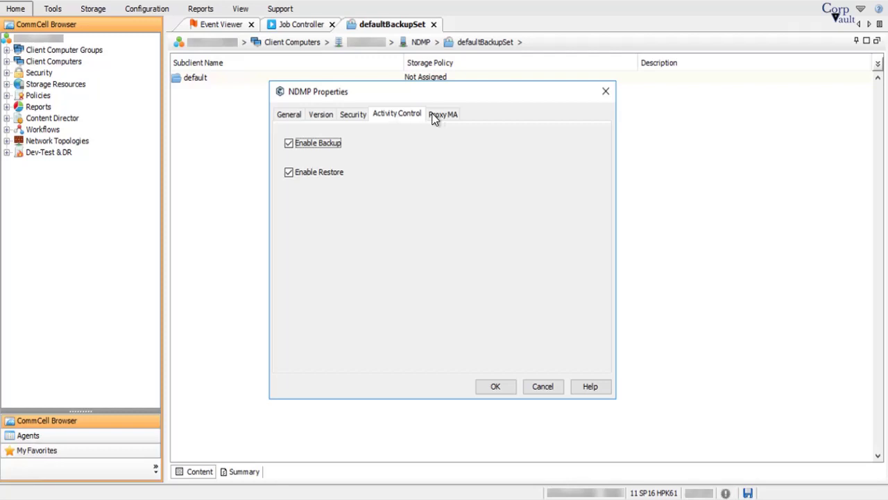
left_click(438, 116)
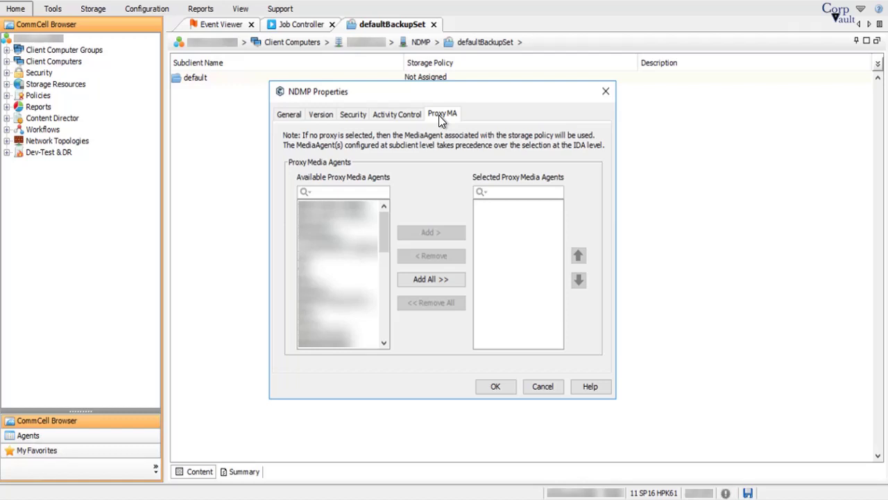
left_click(543, 387)
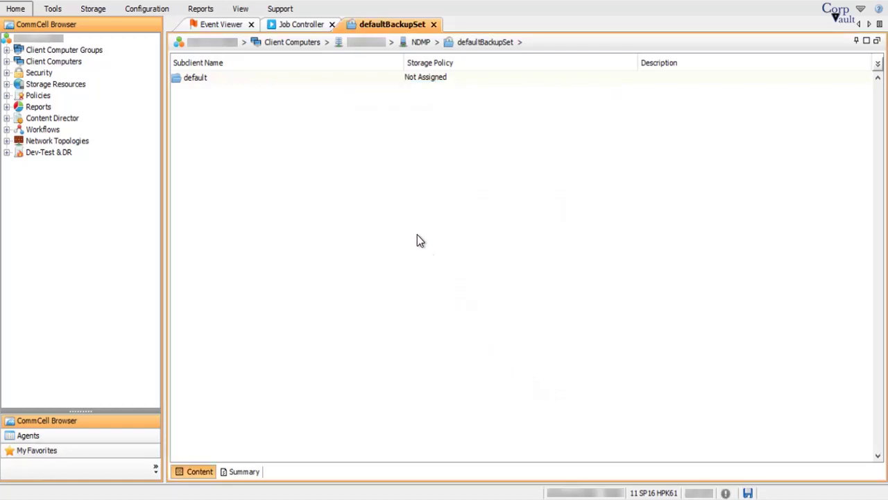
- Open the client's Client Computer Properties, showing OS Data ONTAP 8.2.3P2 7-Mode
right_click(358, 52)
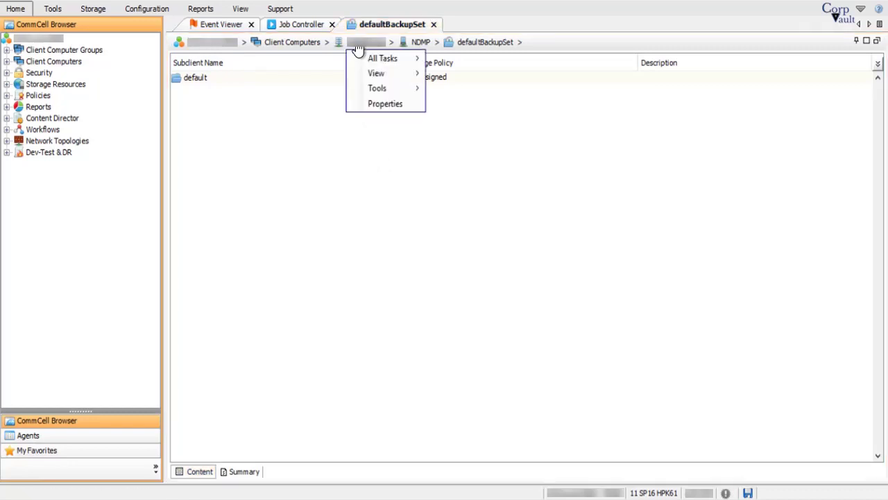
mouse_move(375, 56)
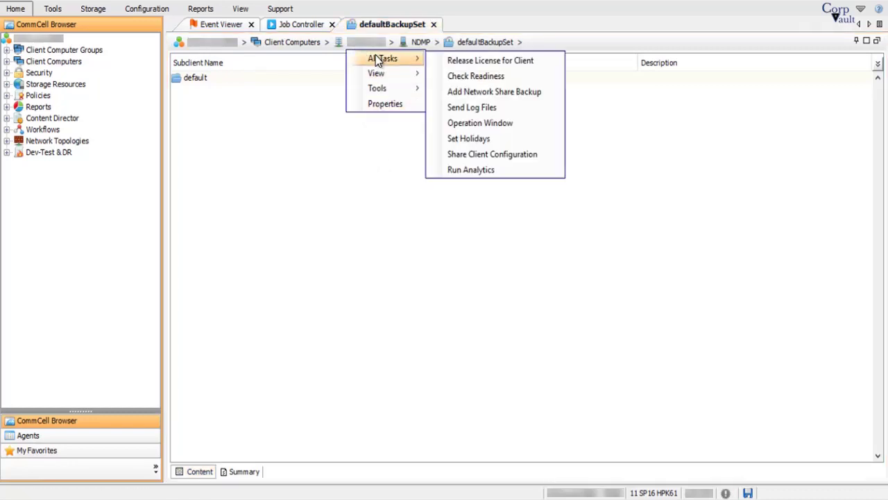
mouse_move(379, 78)
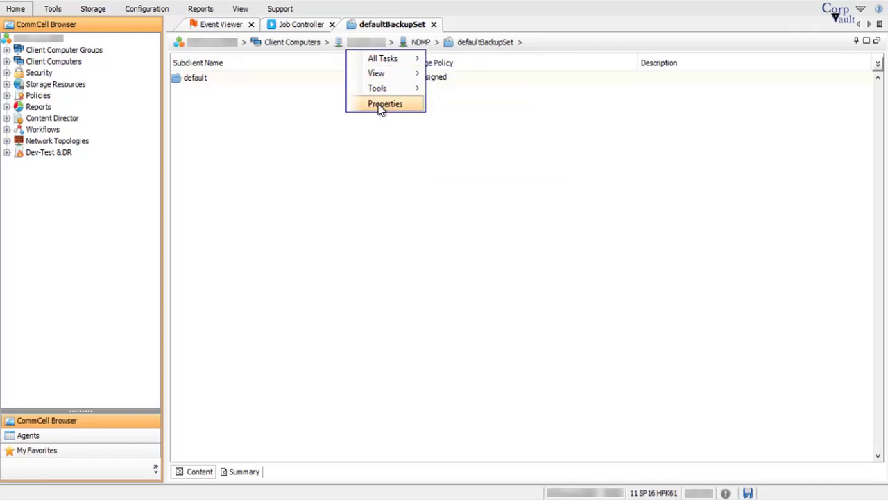
left_click(384, 104)
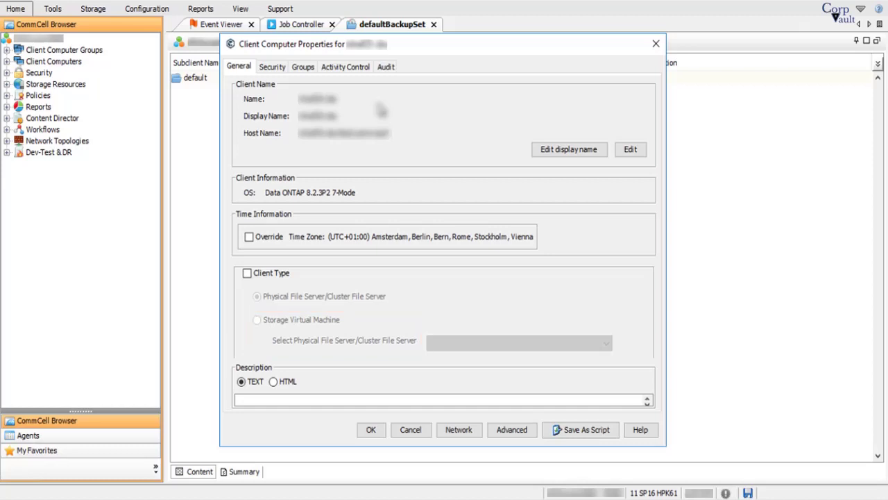
- Check the client's empty Security associations, then view its Client Computer Groups memberships
left_click(276, 67)
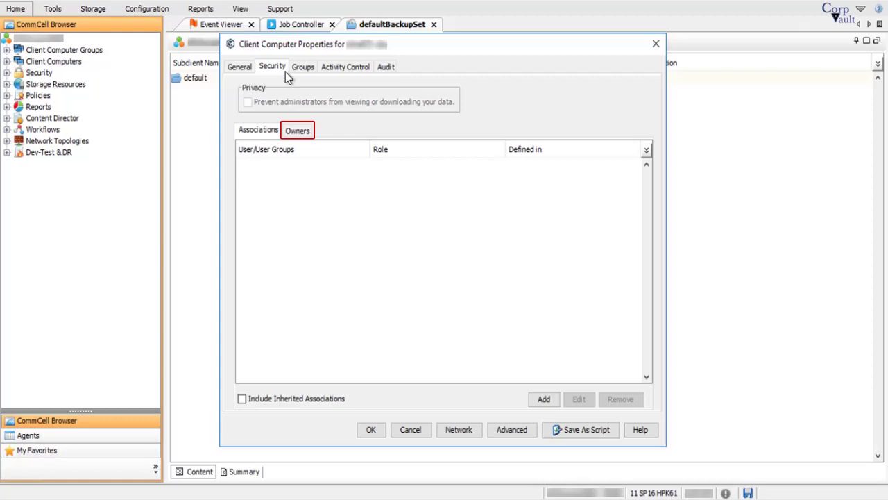
left_click(310, 69)
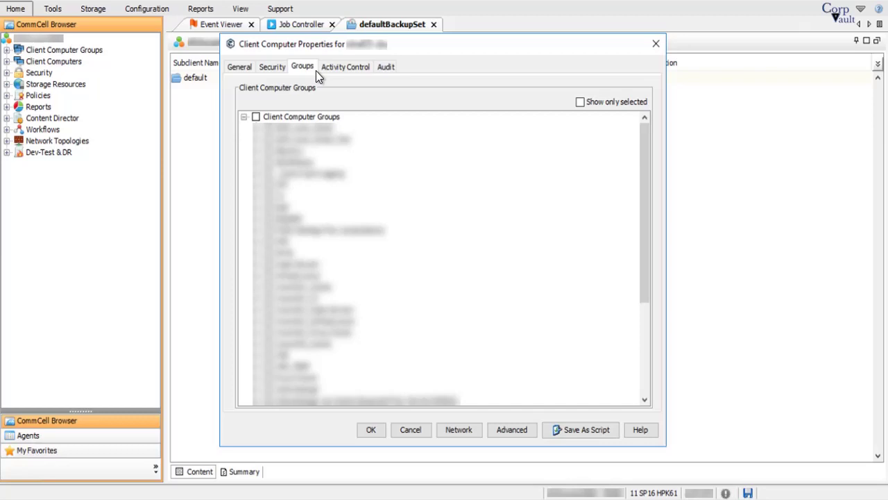
- Filter groups to Show only selected, then review the Activity Control and empty Audit History
left_click(578, 103)
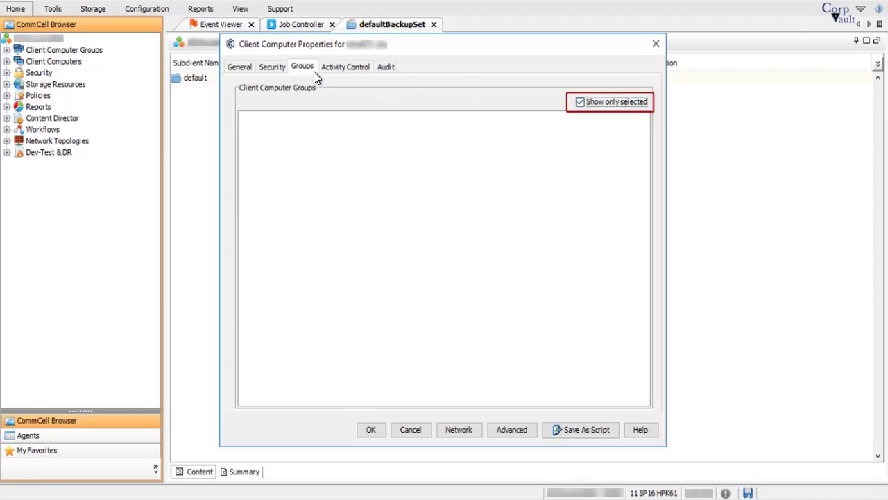
left_click(356, 68)
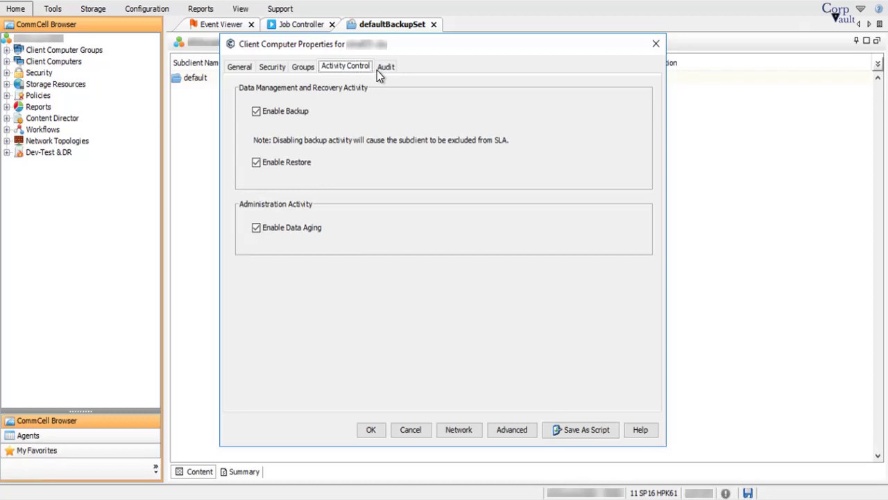
left_click(387, 67)
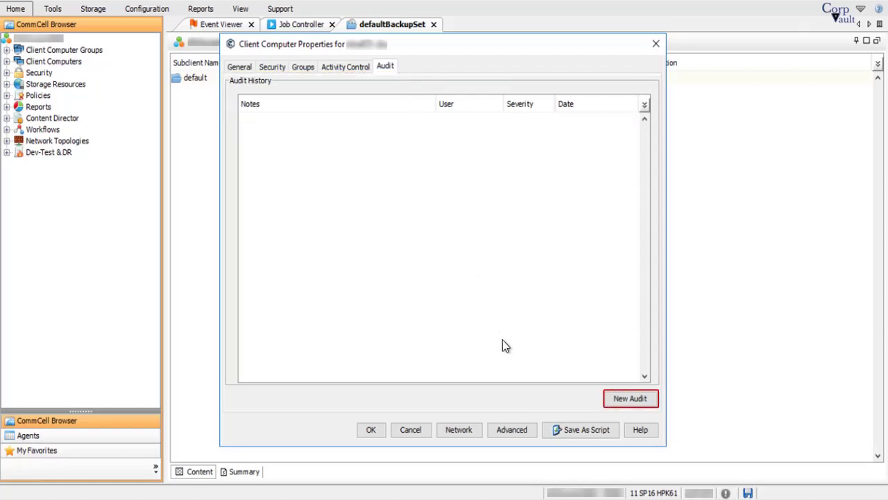
- Show the Job Configuration tab of Advanced Client Properties, with job priority and data interface pairs
left_click(529, 435)
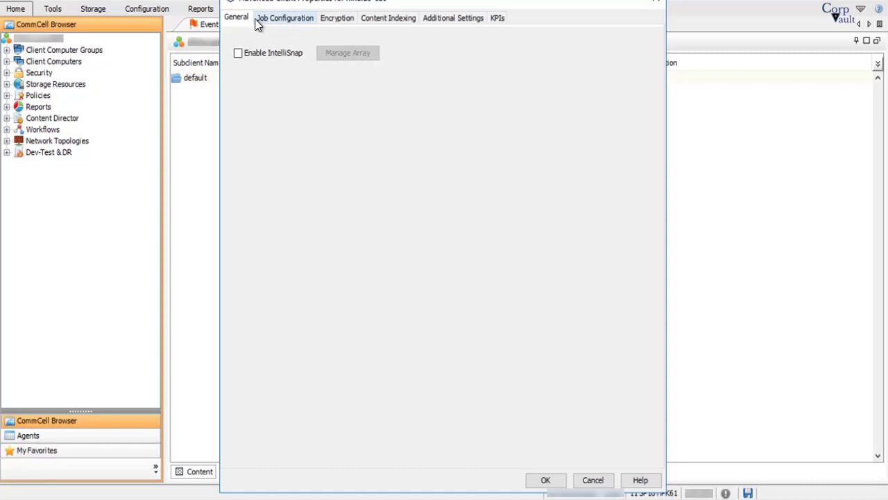
left_click(305, 20)
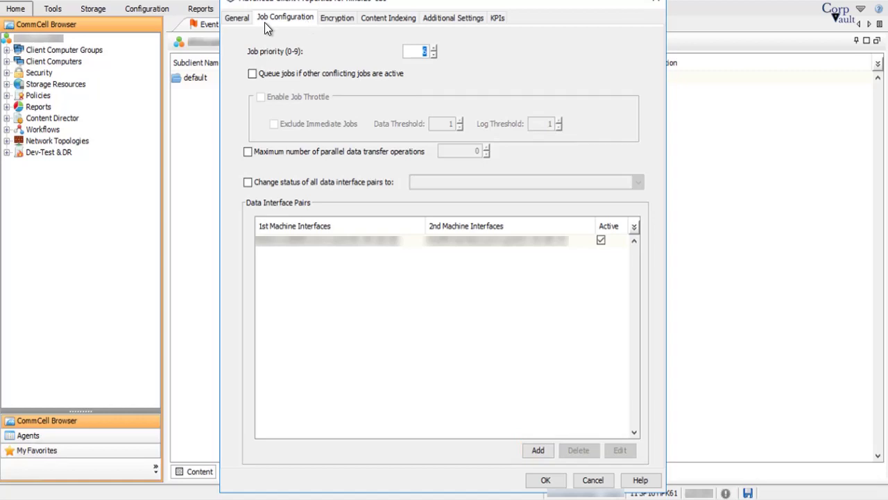
- Show the client's Encryption tab, left on Use Storage Policy Settings
left_click(349, 21)
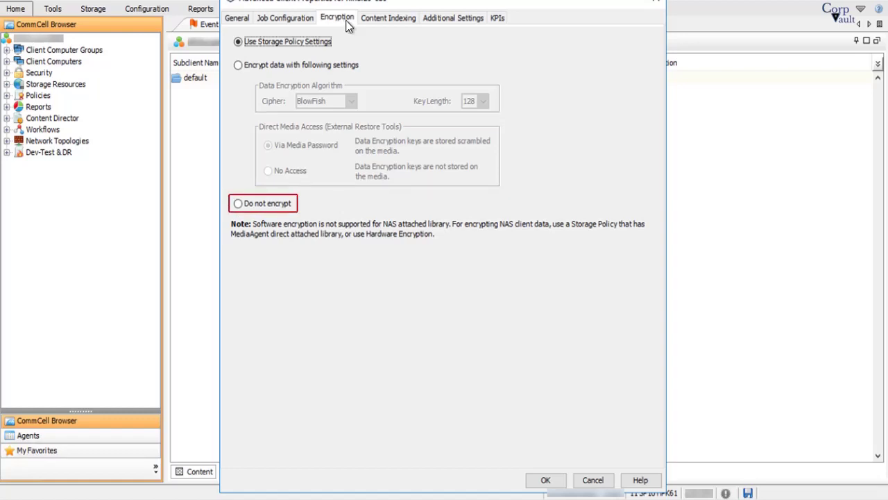
- Show the Content Indexing tab, with Enable Content Indexing unchecked
left_click(381, 24)
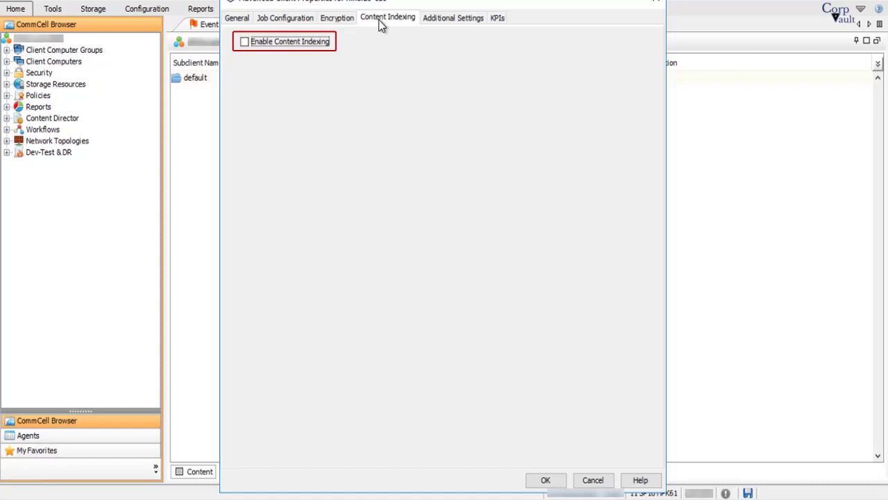
- Check the empty Additional Settings list, then view the key performance indicator settings
left_click(443, 19)
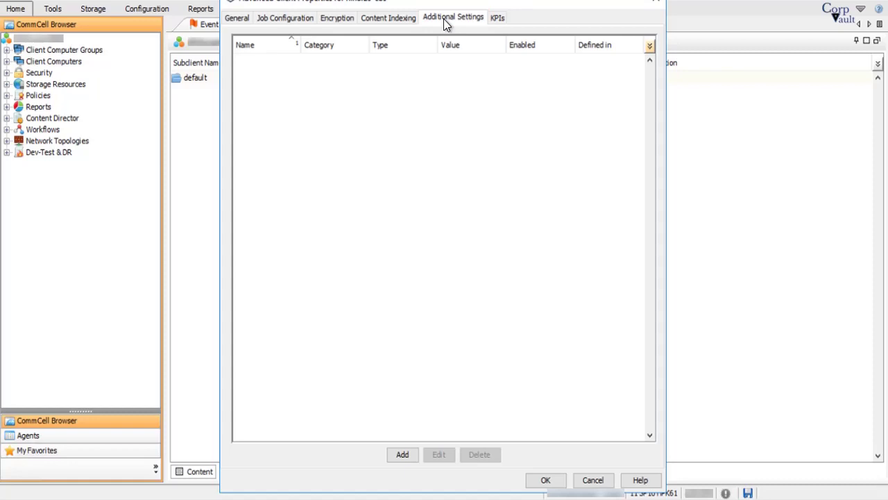
left_click(500, 21)
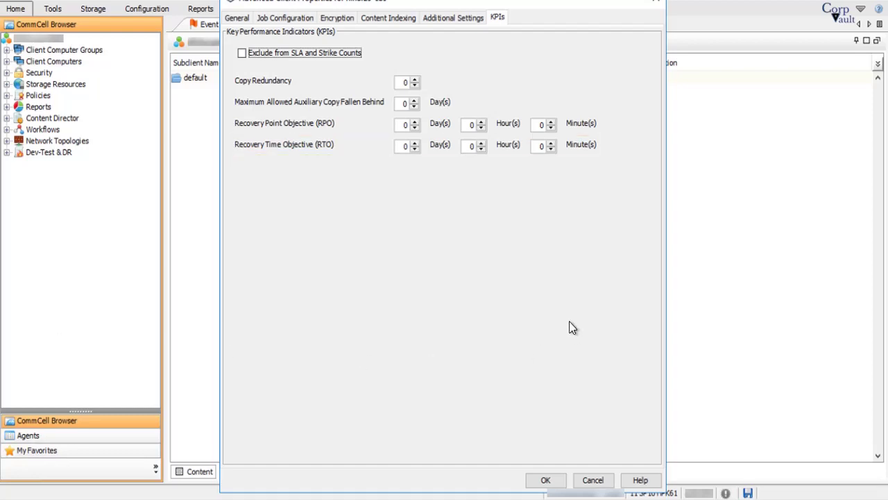
- Cancel Advanced Client Properties and Client Computer Properties without saving changes
left_click(591, 480)
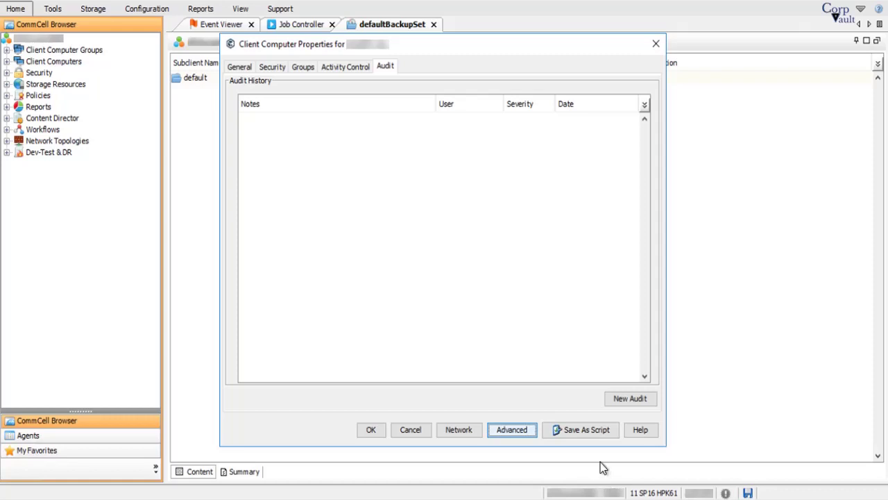
left_click(412, 430)
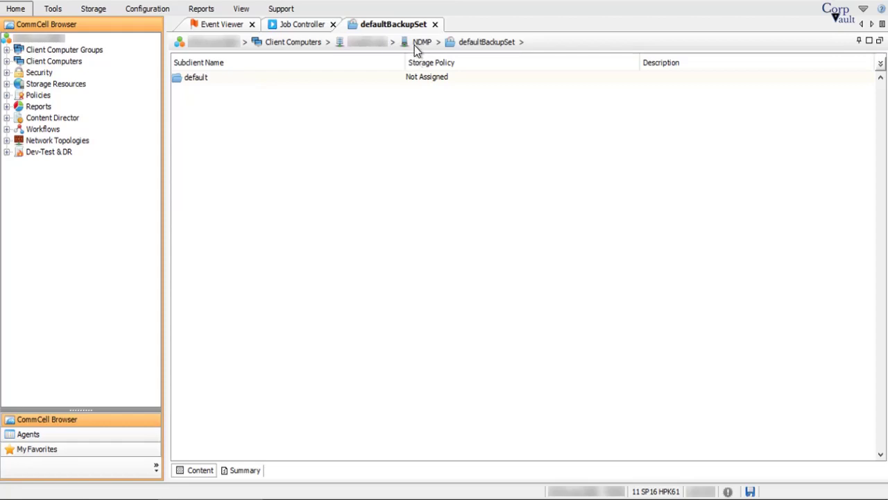
- Start a new NDMP backup set via All Tasks > Create New Backup Set
right_click(421, 45)
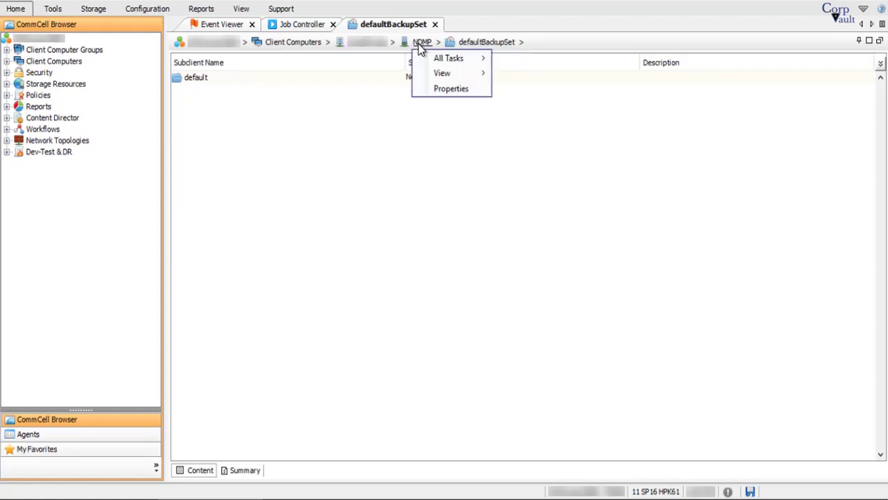
mouse_move(436, 60)
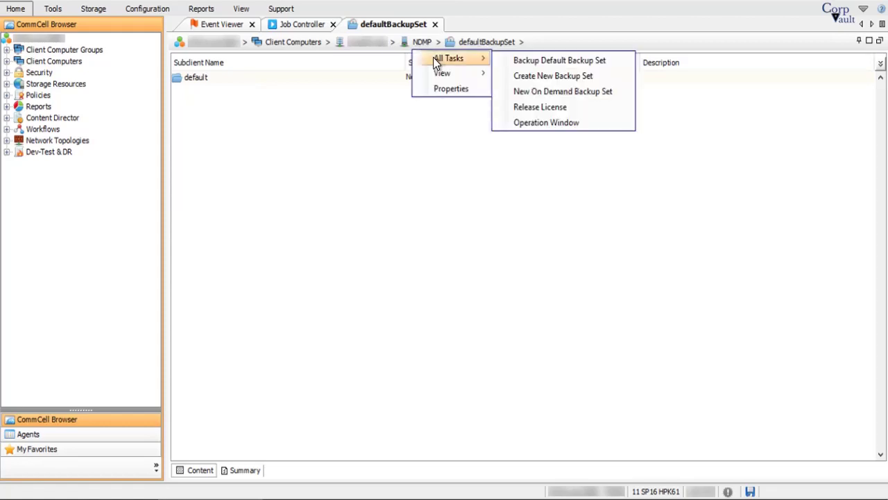
left_click(548, 78)
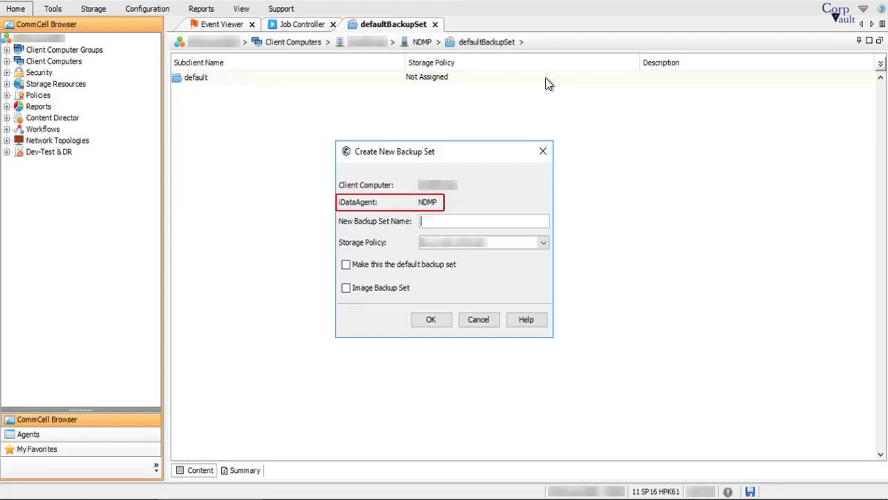
- Create the SnapMirror2Tape set as an image backup set, choosing Do Not Schedule
type("S")
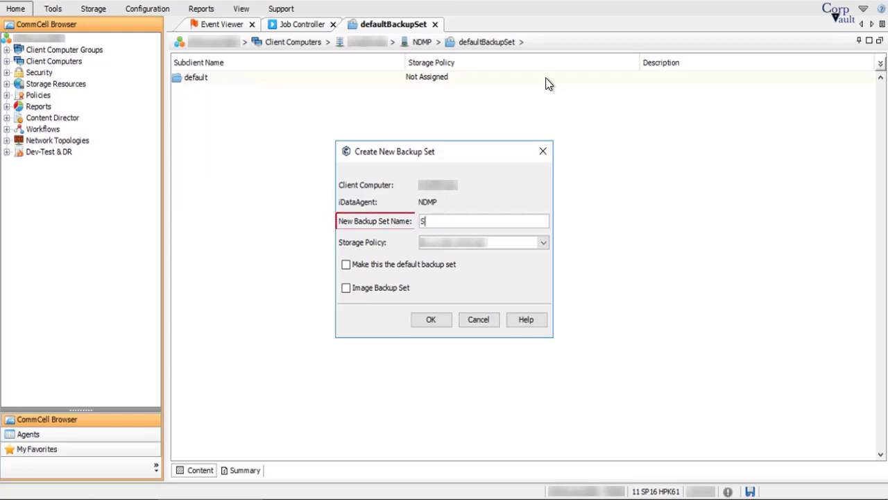
type("napMirror2Tape")
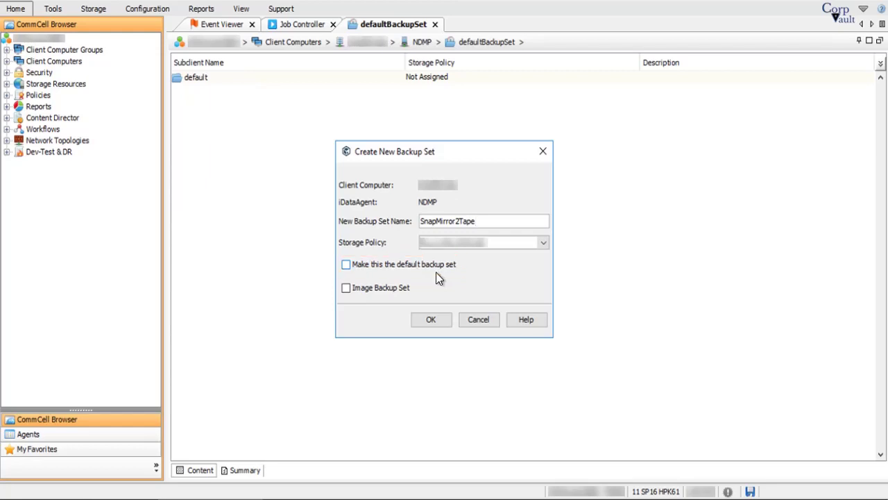
left_click(398, 292)
left_click(426, 321)
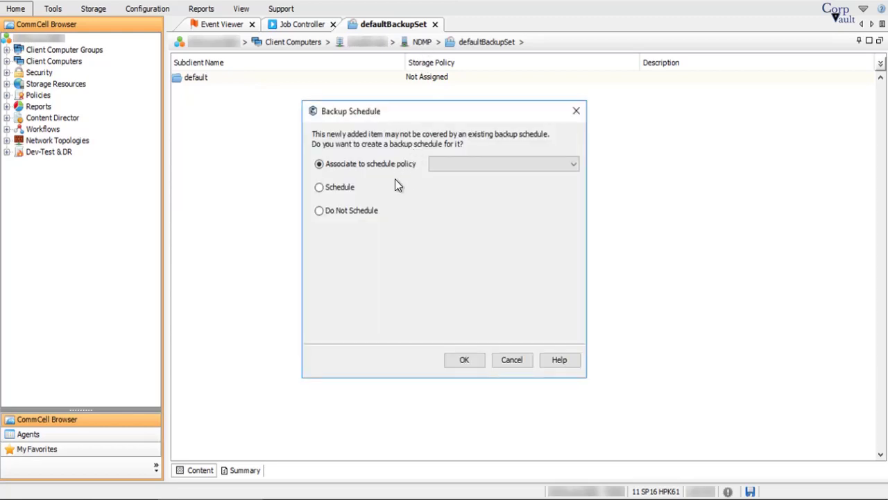
left_click(372, 214)
left_click(457, 359)
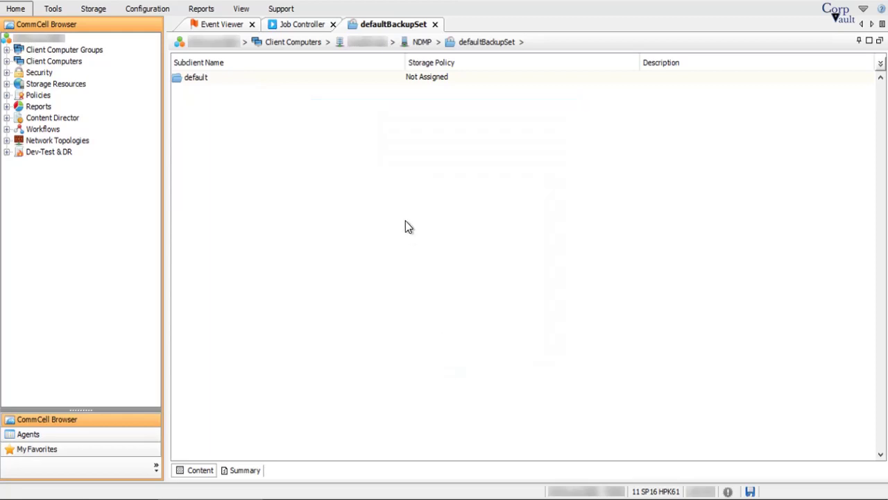
- From the NDMP list, view SnapMirror2Tape's General and Security properties, then cancel unchanged
left_click(421, 42)
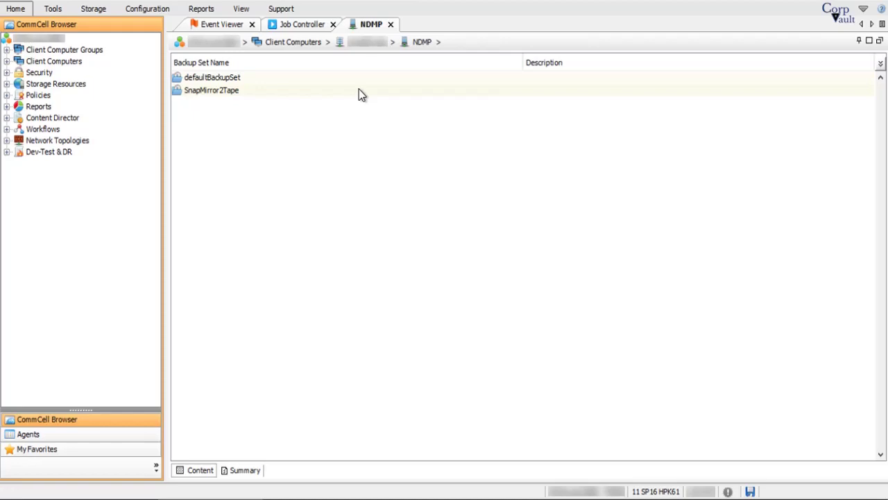
left_click(359, 90)
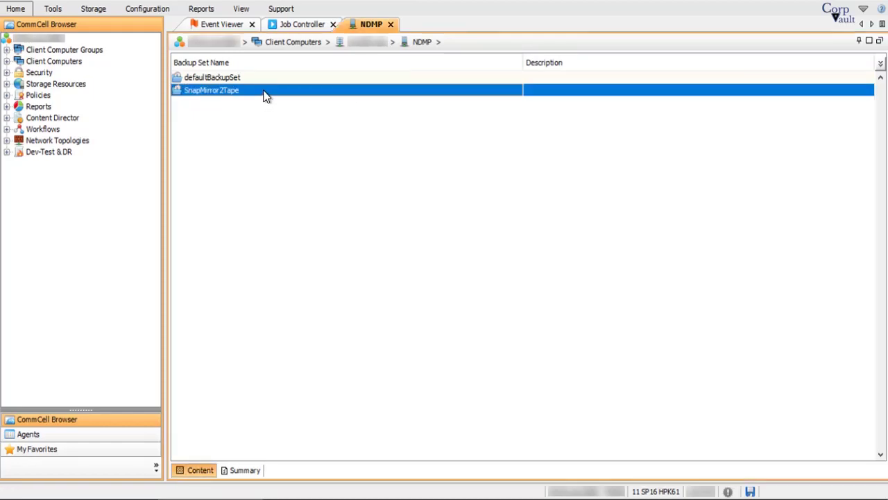
right_click(263, 90)
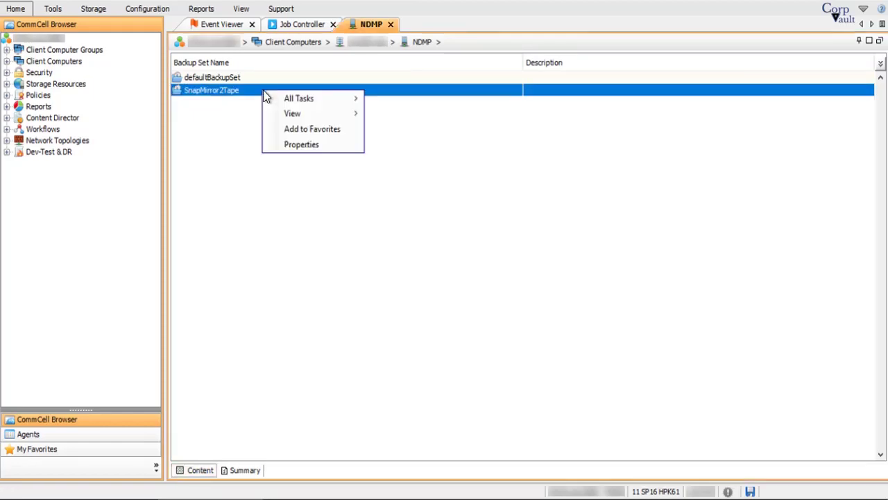
left_click(289, 147)
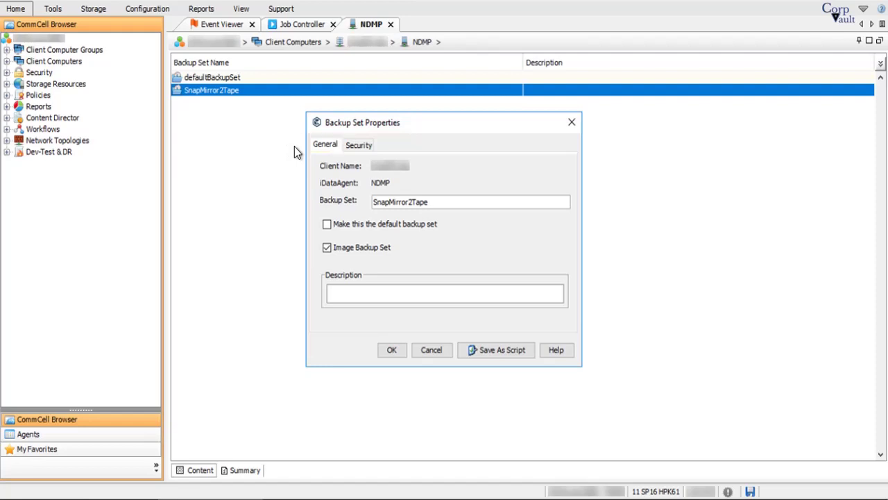
left_click(359, 145)
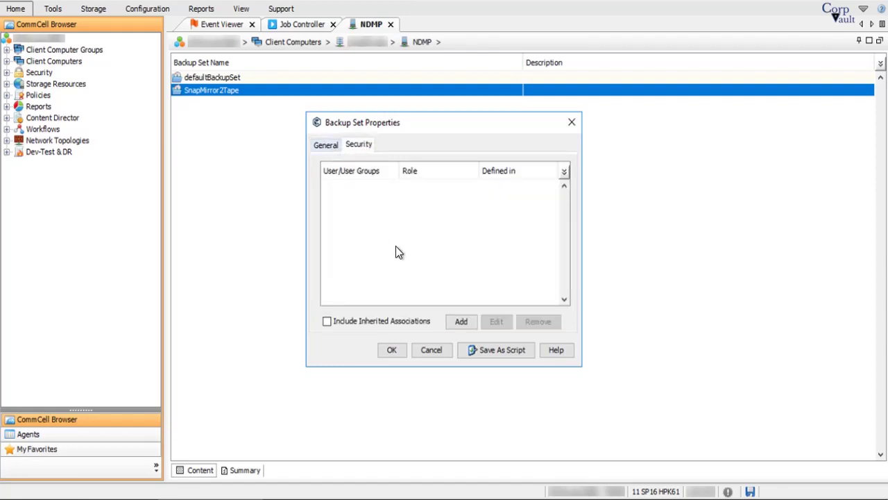
left_click(431, 351)
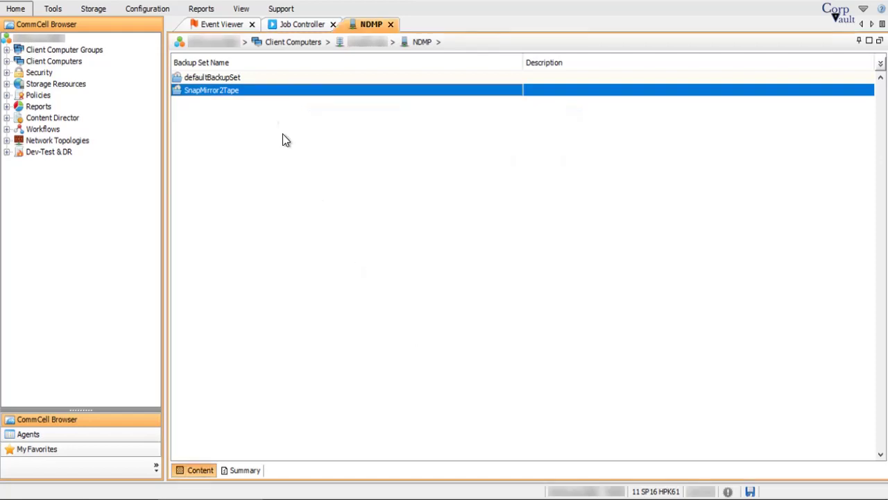
- Open the default subclient's properties and browse mount points for its Content (path /) without choosing one
double_click(253, 95)
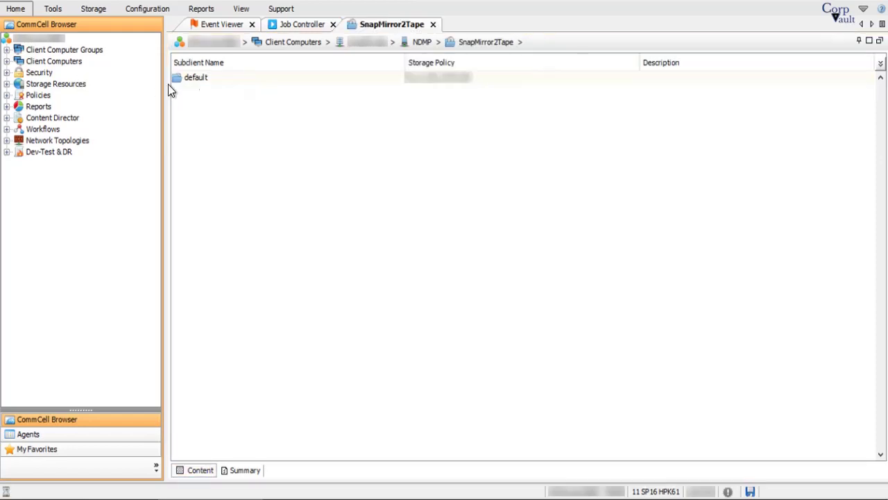
left_click(238, 77)
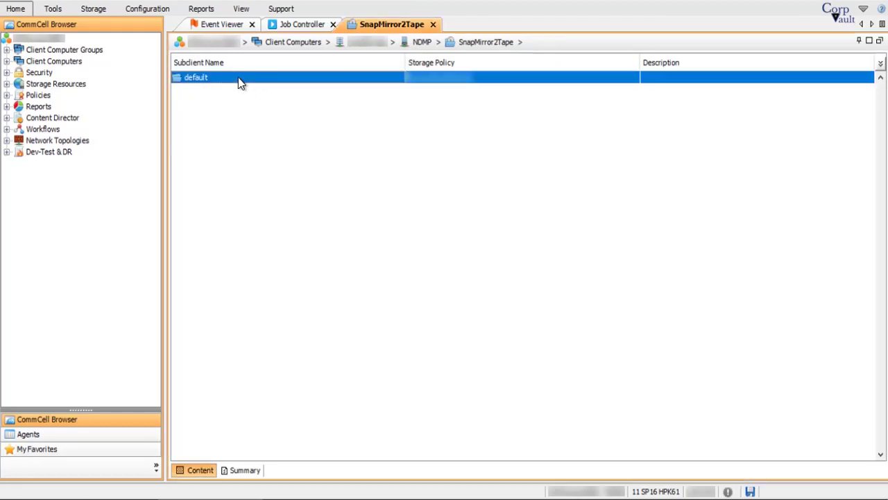
right_click(238, 78)
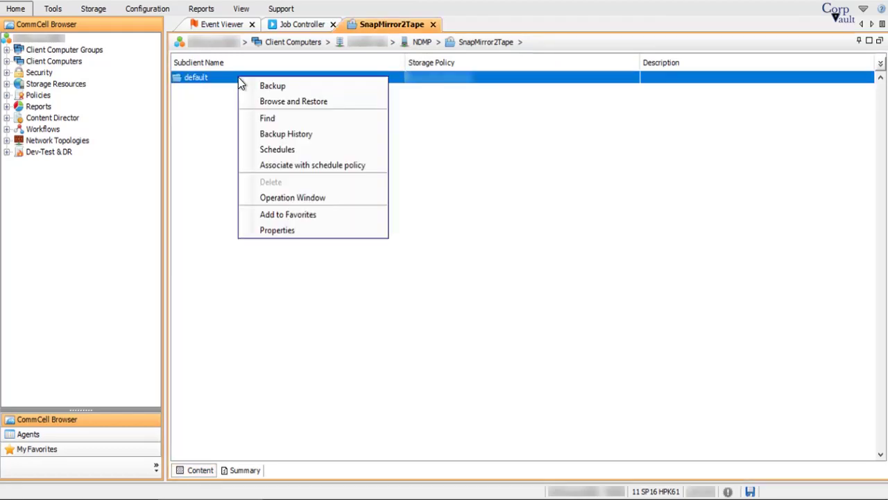
left_click(277, 230)
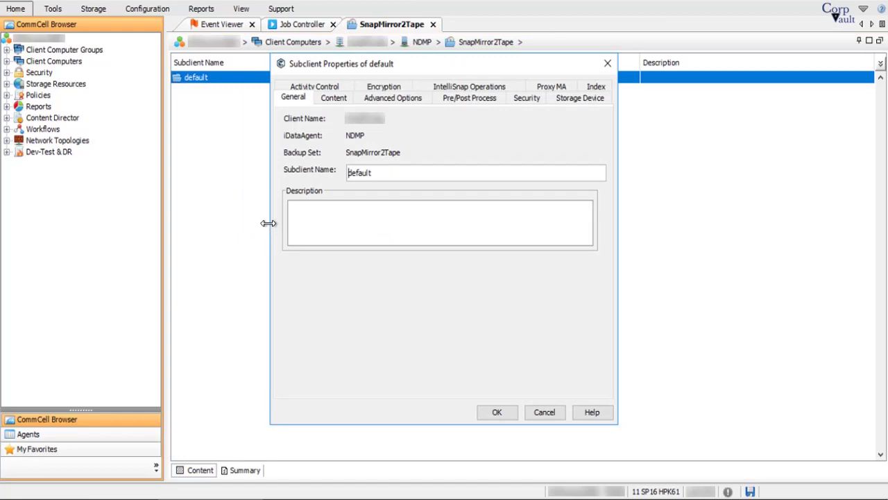
left_click(336, 98)
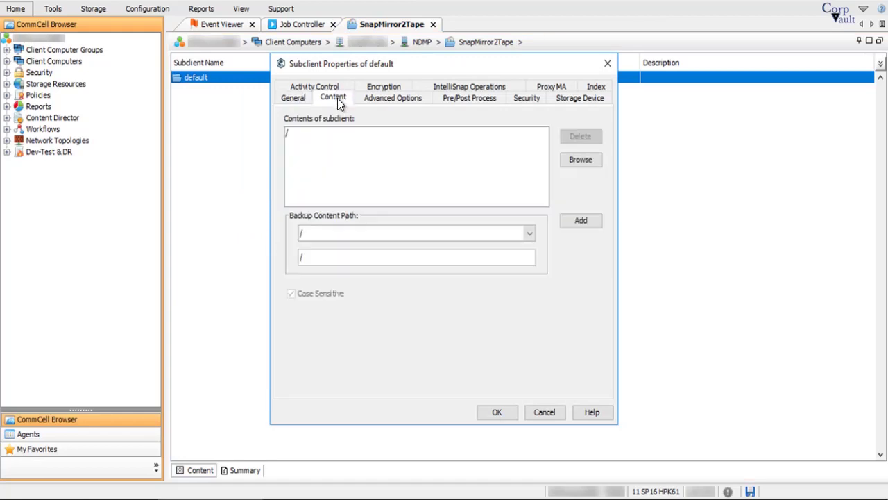
left_click(580, 160)
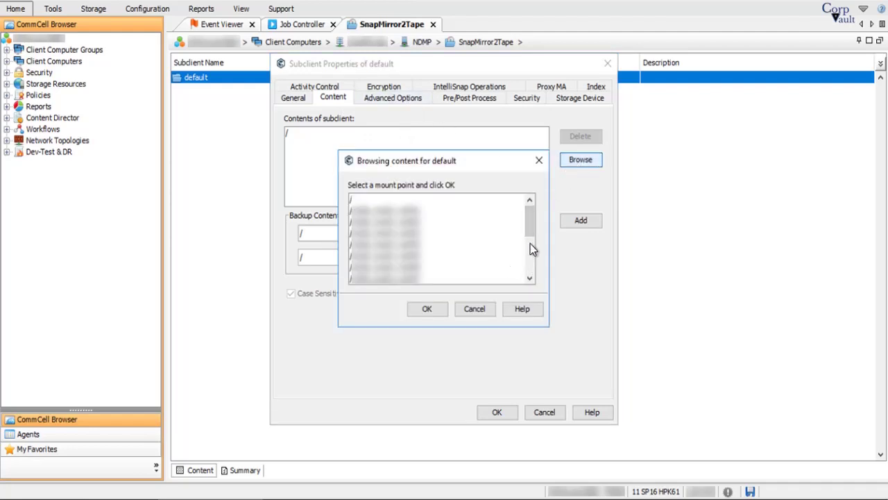
scroll(530, 252, "down", 5)
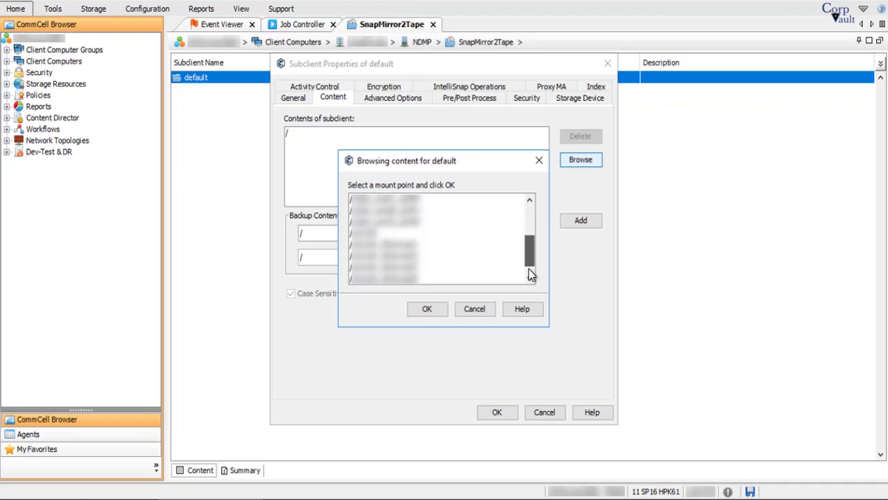
left_click(475, 309)
- View the Advanced, Pre/Post Process, Security, Storage Policy, Activity Control and Index tabs, then cancel unchanged
left_click(412, 99)
left_click(475, 100)
left_click(527, 100)
left_click(567, 102)
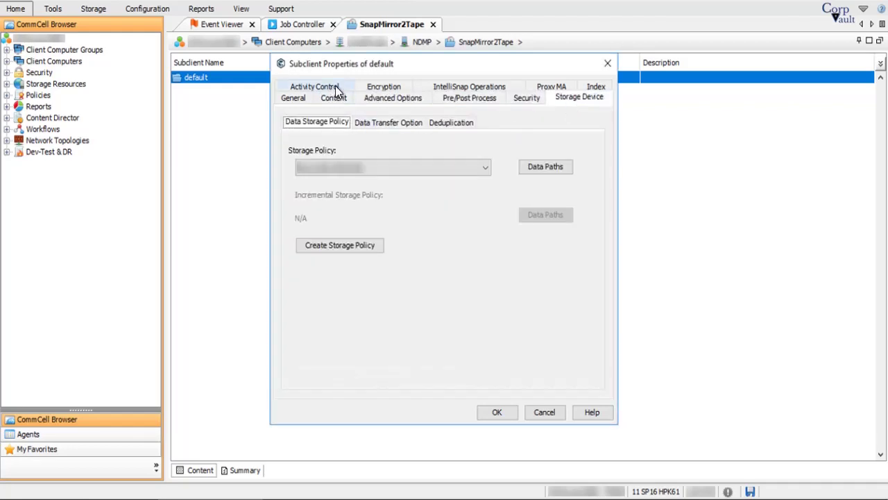
left_click(328, 88)
left_click(594, 97)
left_click(543, 412)
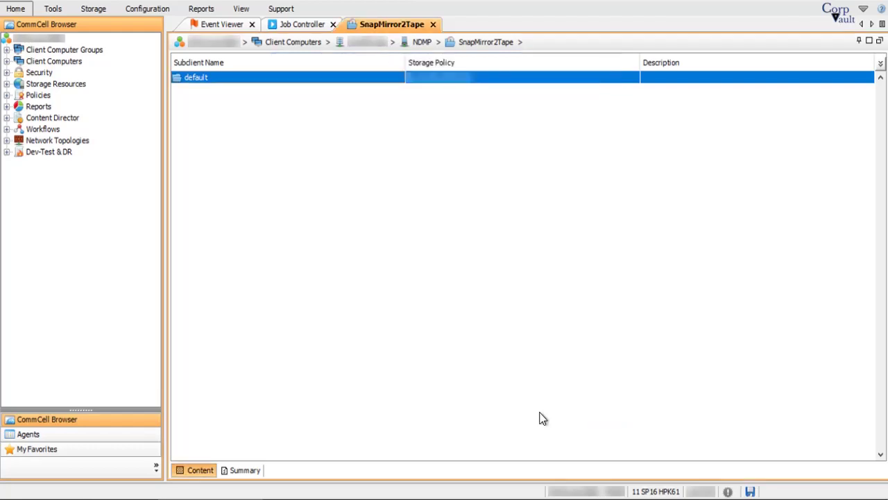